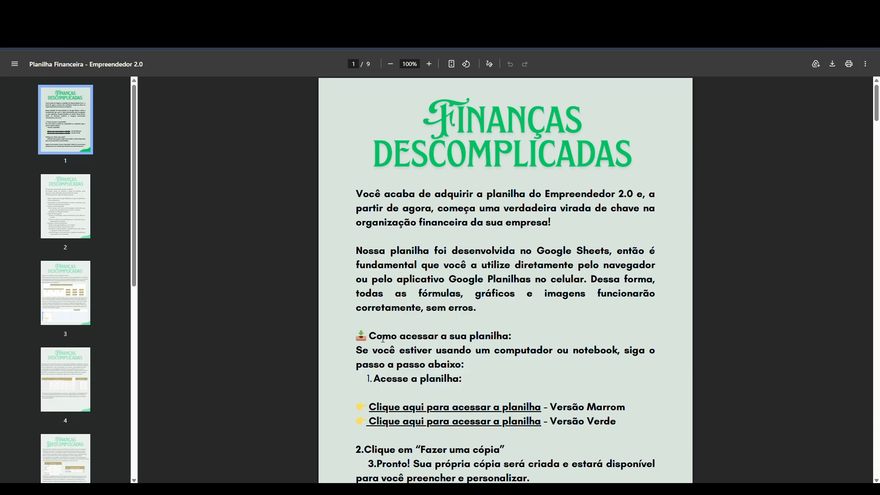
Make a copy of the green version (Versão Verde) of the financial spreadsheet from the link in the guide
{"action": "scroll", "coordinate": [384, 403], "scroll_direction": "down", "scroll_amount": 2}
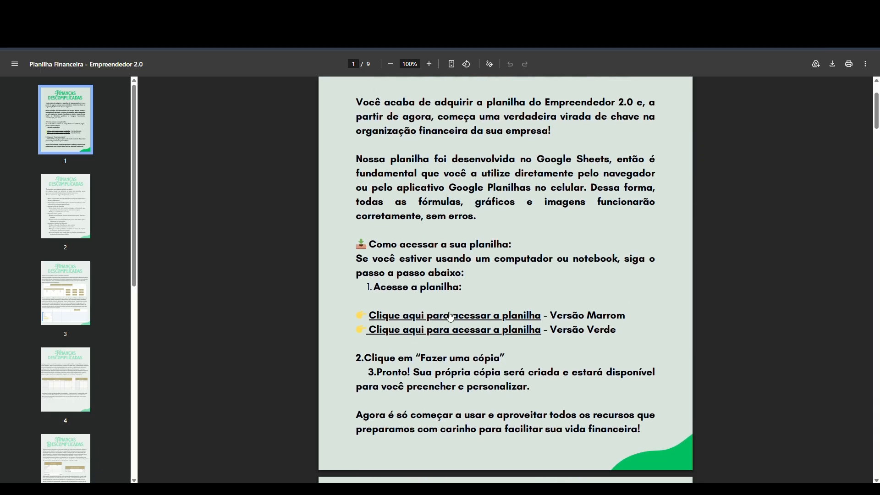
{"action": "left_click", "coordinate": [443, 330]}
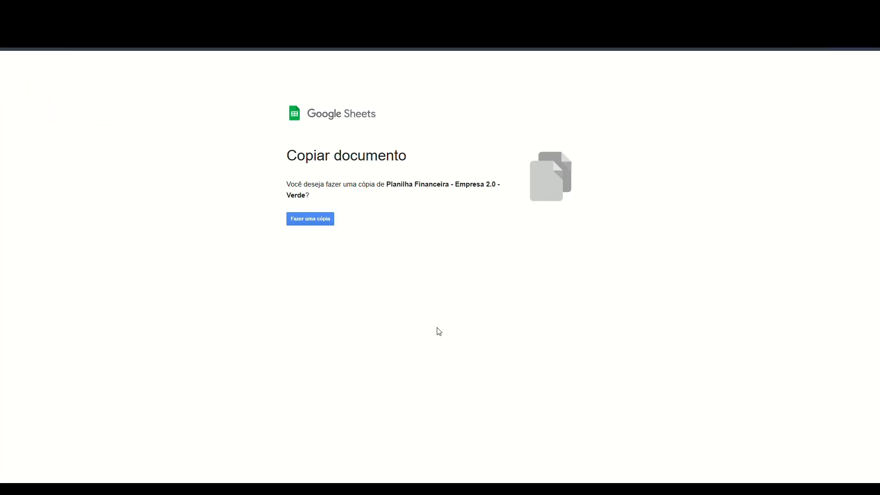
{"action": "left_click", "coordinate": [310, 219]}
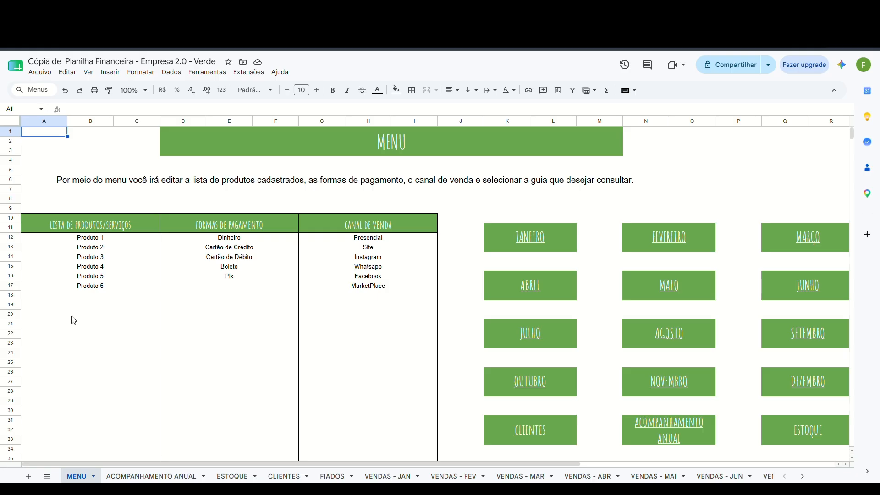
Examine the product, payment method and sales channel lists on the MENU sheet
{"action": "left_click", "coordinate": [96, 240]}
{"action": "left_click", "coordinate": [92, 247]}
{"action": "left_click", "coordinate": [91, 257]}
{"action": "left_click", "coordinate": [91, 266]}
{"action": "left_click", "coordinate": [90, 276]}
{"action": "left_click", "coordinate": [90, 285]}
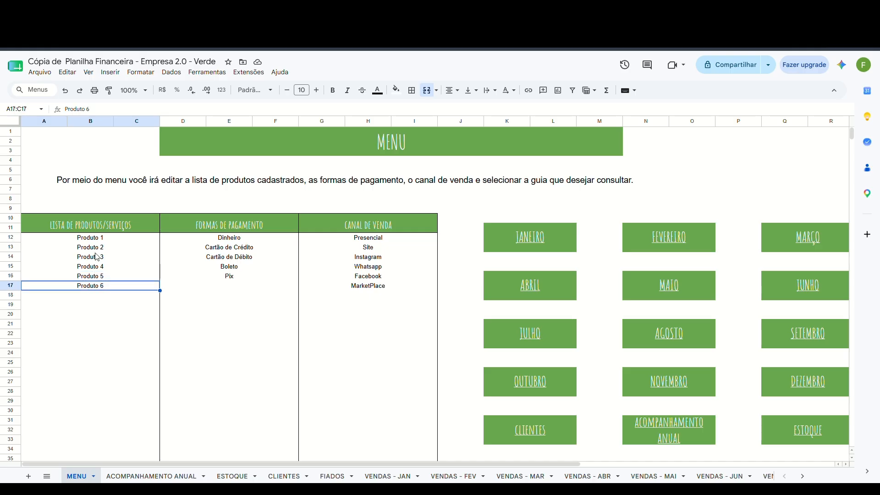
{"action": "left_click", "coordinate": [225, 277]}
{"action": "left_click", "coordinate": [224, 287]}
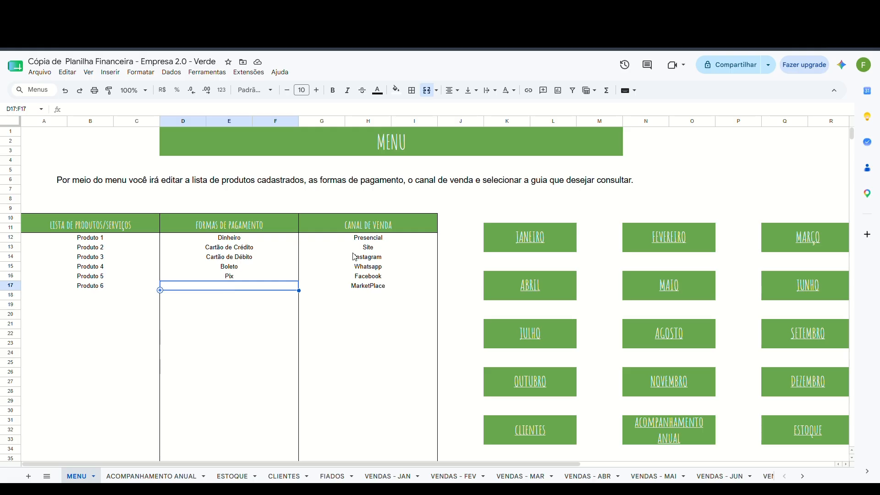
Replace the first five products in the product list with Vestido Lua, Tshirt, Saia, Short and Calça Jeans
{"action": "left_click", "coordinate": [114, 238]}
{"action": "type", "text": "Vestido Lua"}
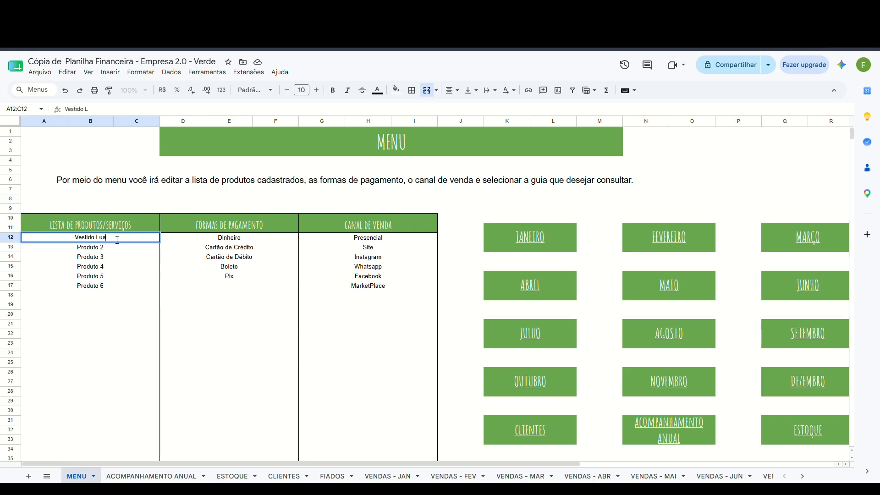
{"action": "key", "text": "Return"}
{"action": "type", "text": "Tshirt"}
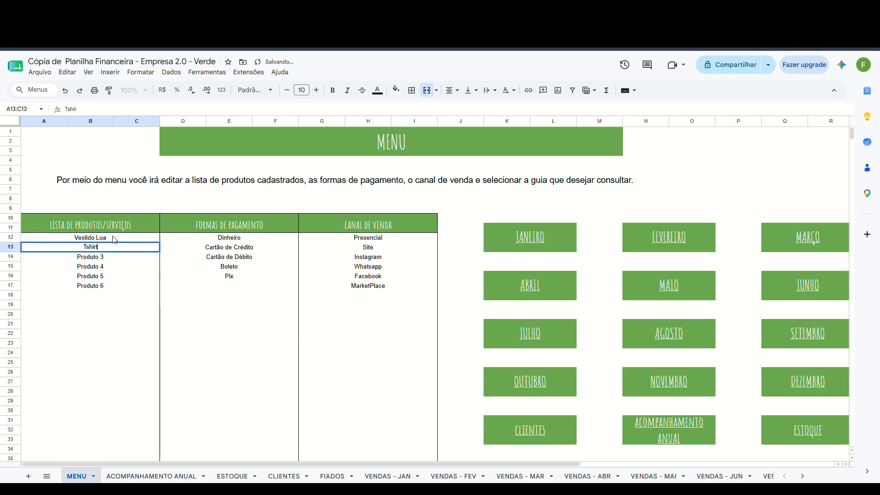
{"action": "key", "text": "Return"}
{"action": "type", "text": "Saia"}
{"action": "key", "text": "Return"}
{"action": "type", "text": "Short"}
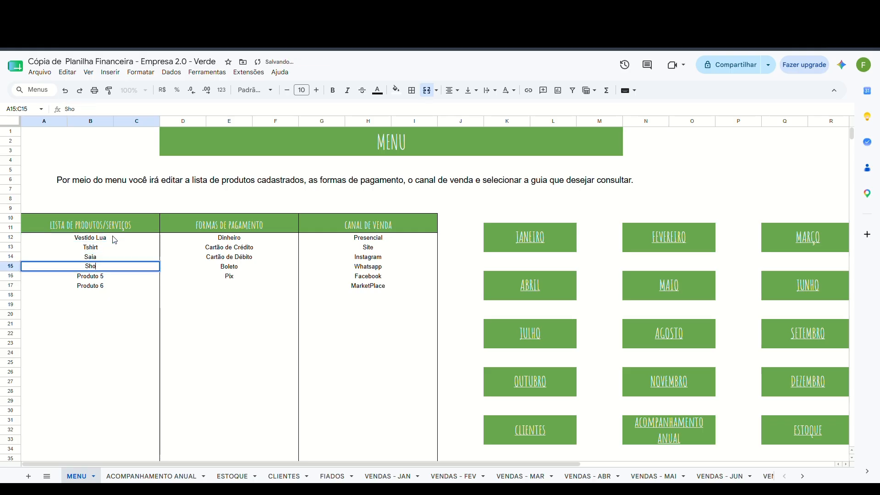
{"action": "key", "text": "Return"}
{"action": "type", "text": "Calça Jeans"}
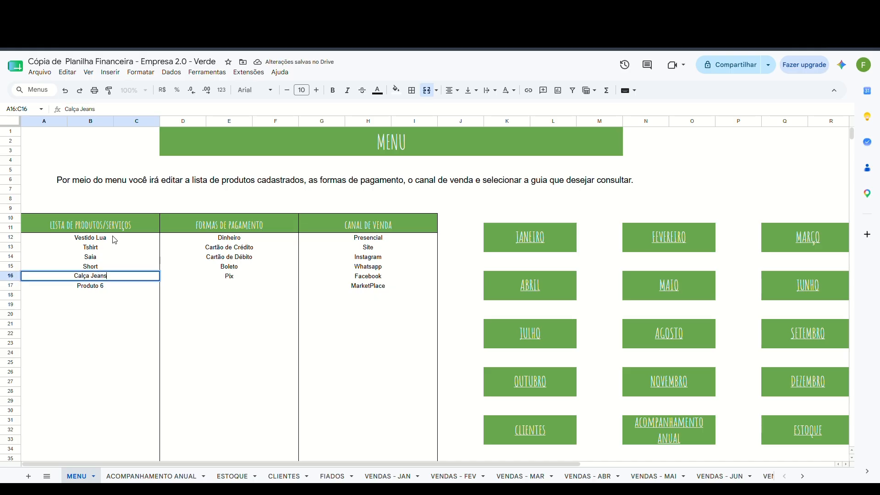
{"action": "key", "text": "Return"}
Add Fiado as a payment method in the first empty row below Pix
{"action": "left_click", "coordinate": [200, 288]}
{"action": "type", "text": "Fiado"}
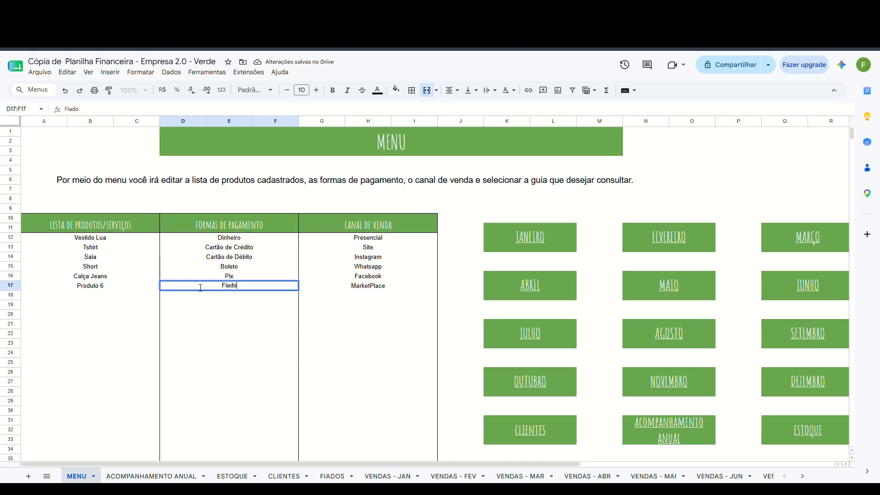
{"action": "key", "text": "Return"}
Follow the AGOSTO link to view the VENDAS - AGO sheet, and return to the MENU sheet
{"action": "left_click_drag", "start_coordinate": [312, 463], "coordinate": [366, 466]}
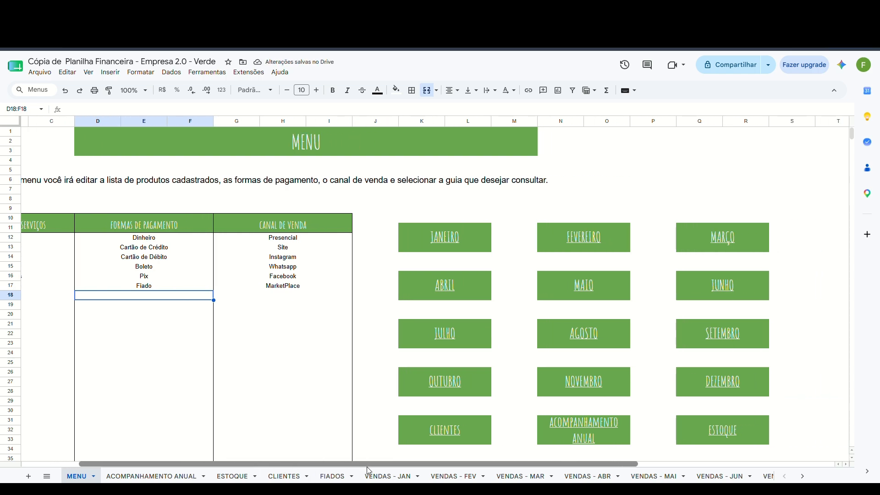
{"action": "mouse_move", "coordinate": [544, 334]}
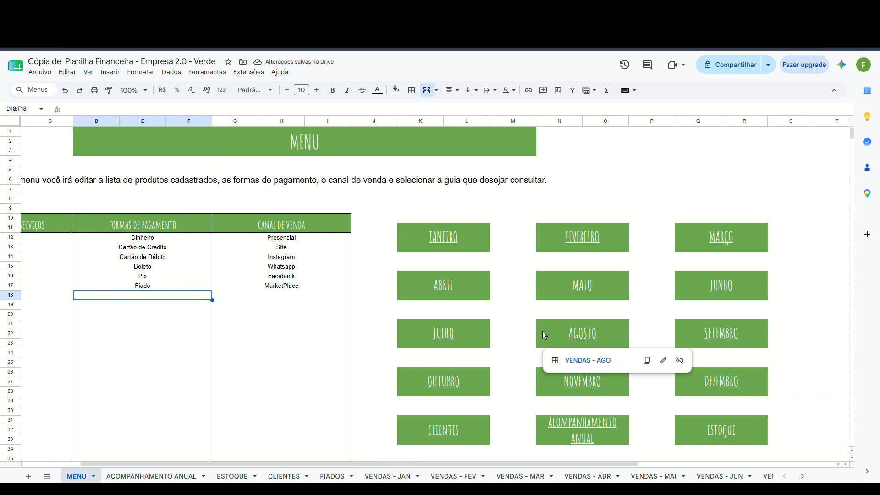
{"action": "left_click", "coordinate": [566, 323]}
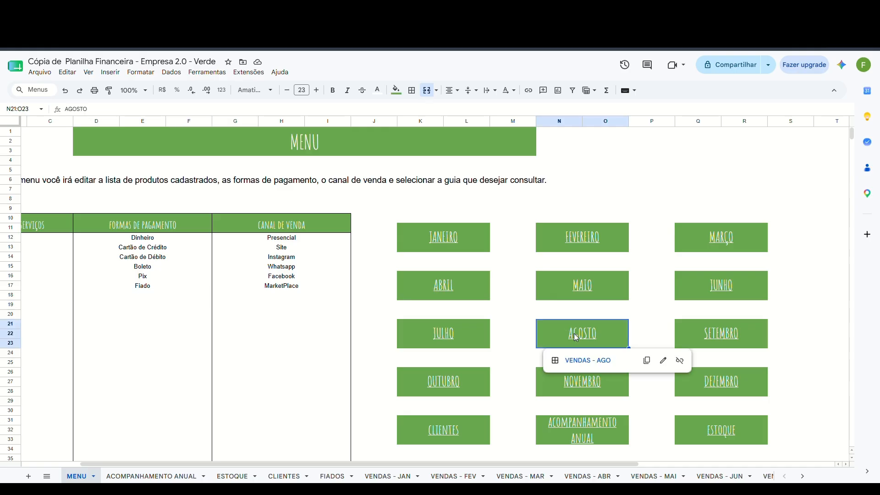
{"action": "left_click", "coordinate": [584, 361]}
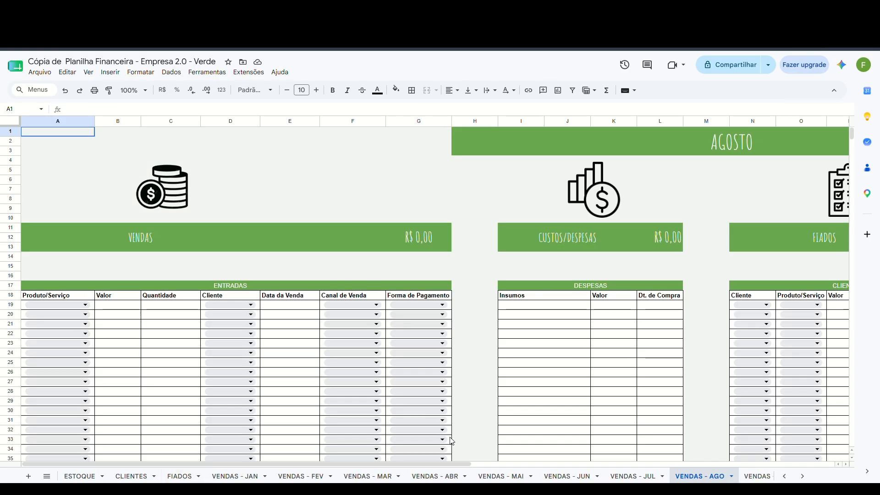
{"action": "left_click", "coordinate": [789, 476]}
{"action": "left_click", "coordinate": [788, 476]}
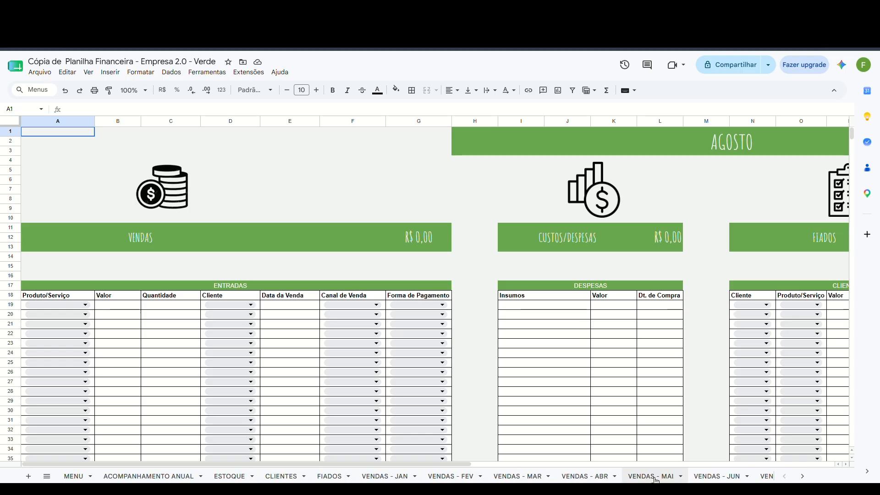
{"action": "left_click", "coordinate": [79, 476]}
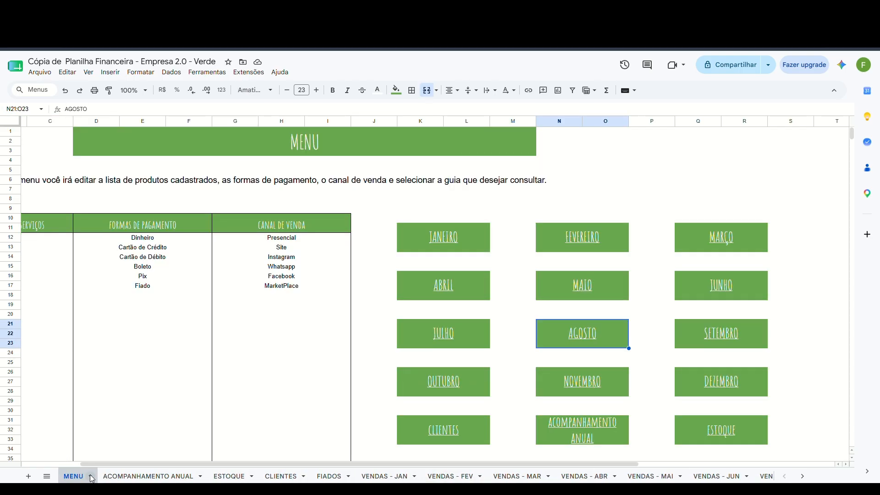
Replace the four placeholder entries in the Nome column of the CLIENTES sheet with the customers' first names
{"action": "left_click", "coordinate": [281, 476]}
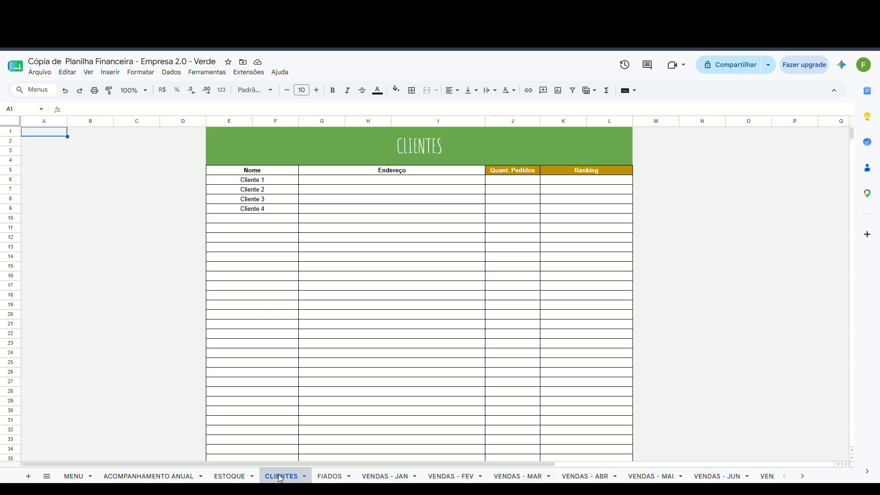
{"action": "left_click", "coordinate": [247, 181]}
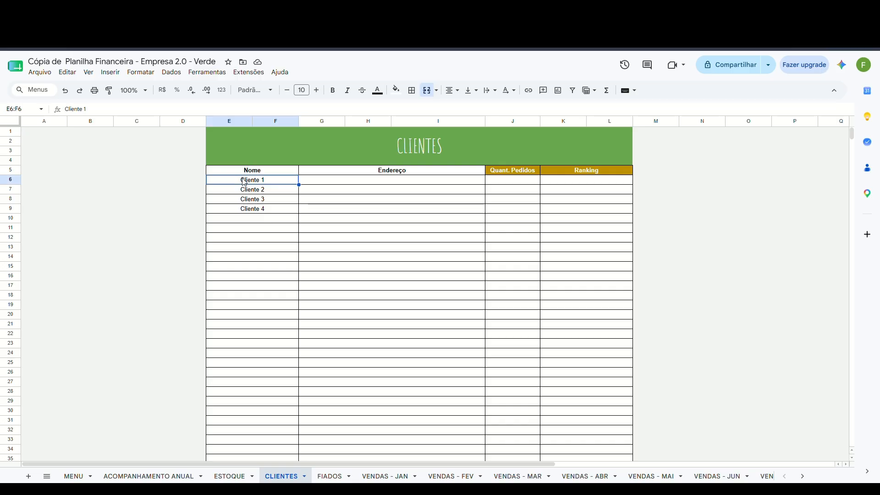
{"action": "type", "text": "Ana"}
{"action": "key", "text": "Return"}
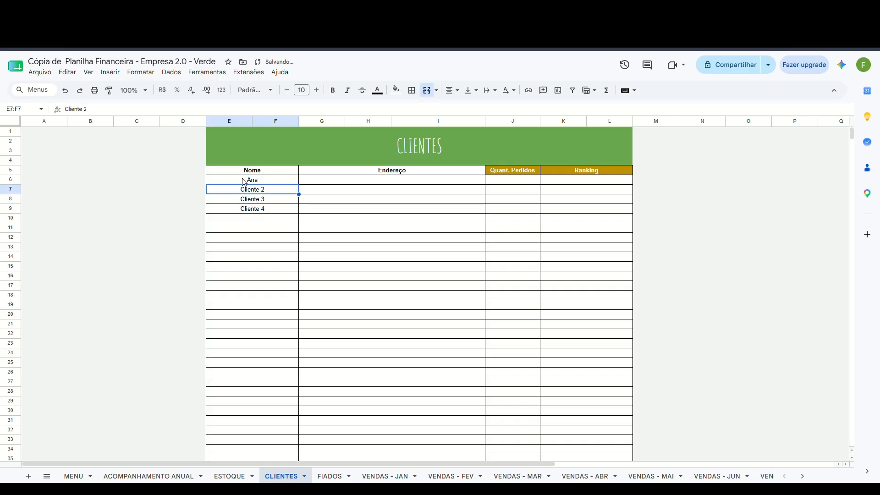
{"action": "type", "text": "Maria"}
{"action": "key", "text": "Return"}
{"action": "type", "text": "Julia"}
{"action": "key", "text": "Return"}
{"action": "type", "text": "Larissa"}
{"action": "key", "text": "Return"}
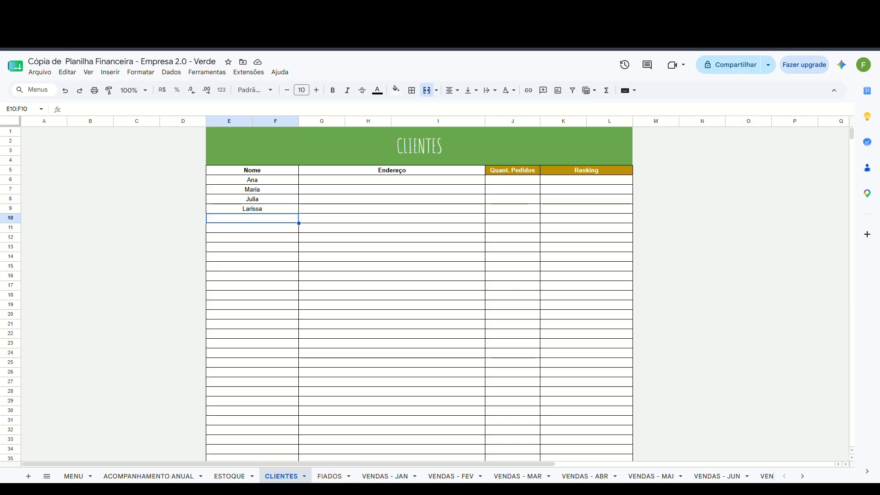
On the ESTOQUE sheet, choose Vestido Lua, Tshirt and Saia as the first three products of the Estoque Real table
{"action": "left_click", "coordinate": [241, 476]}
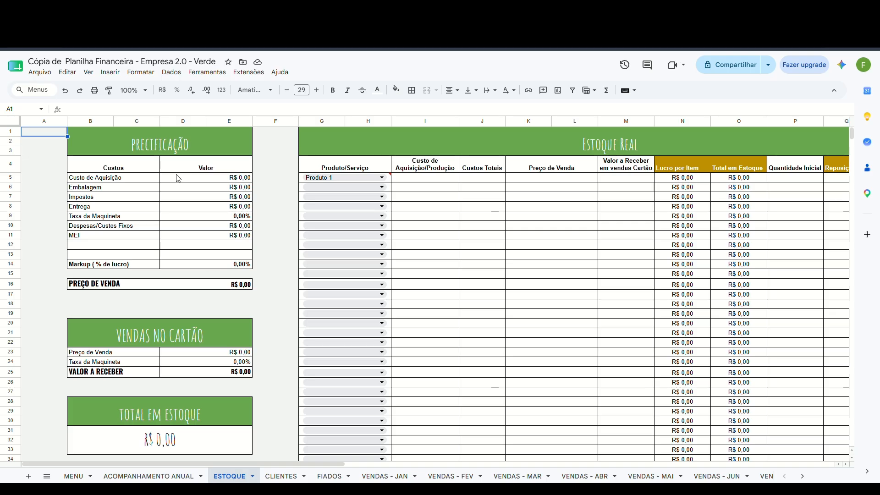
{"action": "left_click_drag", "start_coordinate": [245, 465], "coordinate": [304, 464]}
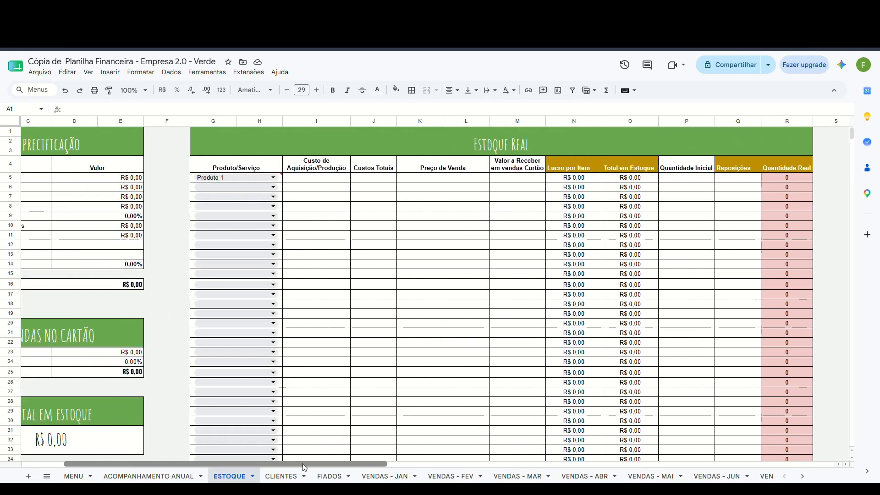
{"action": "left_click", "coordinate": [253, 179]}
{"action": "left_click", "coordinate": [226, 191]}
{"action": "left_click", "coordinate": [229, 187]}
{"action": "left_click", "coordinate": [216, 214]}
{"action": "left_click", "coordinate": [223, 197]}
{"action": "left_click", "coordinate": [217, 239]}
Choose Short and Calça Jeans as the products in the two rows below Saia
{"action": "left_click", "coordinate": [222, 206]}
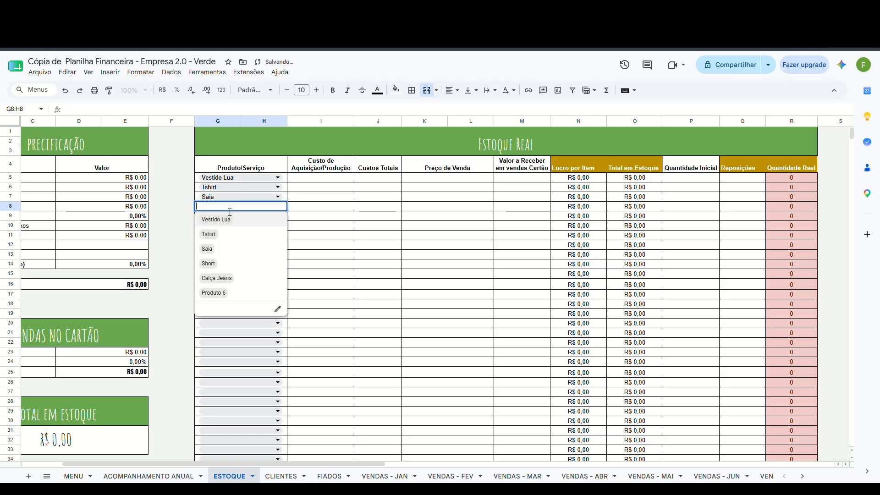
{"action": "left_click", "coordinate": [209, 263]}
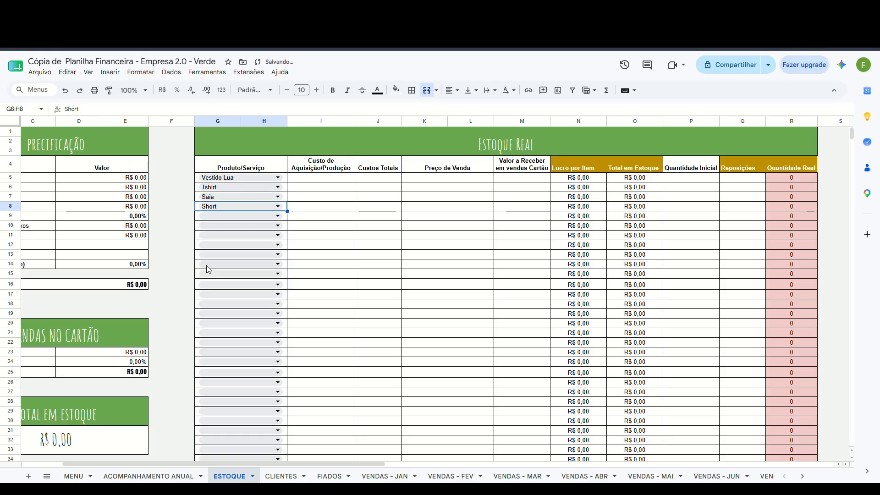
{"action": "left_click", "coordinate": [231, 217]}
{"action": "left_click", "coordinate": [231, 215]}
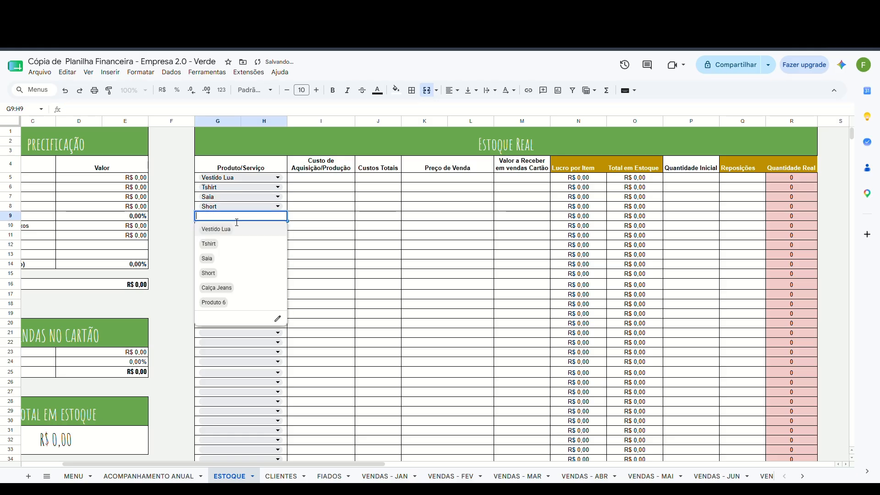
{"action": "left_click", "coordinate": [246, 289]}
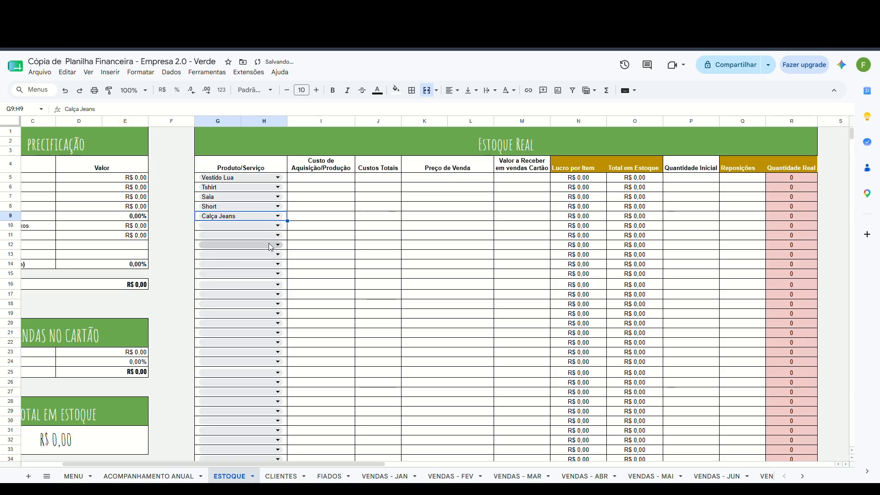
Try to enter the unlisted product "asd" in the row below Calça Jeans
{"action": "left_click", "coordinate": [252, 225]}
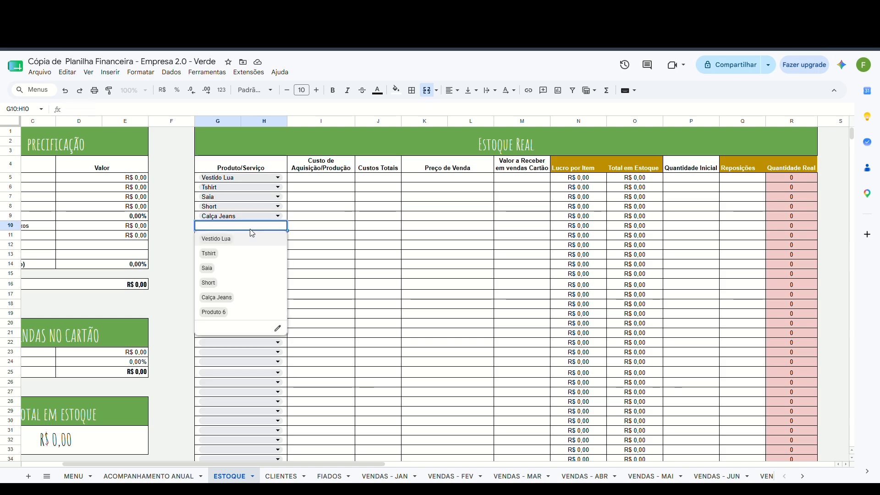
{"action": "type", "text": "asd"}
{"action": "key", "text": "Return"}
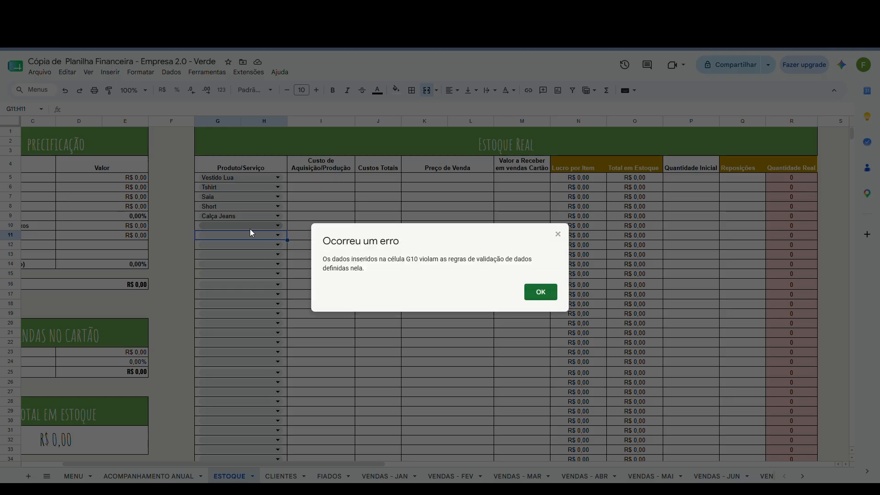
{"action": "left_click", "coordinate": [537, 292]}
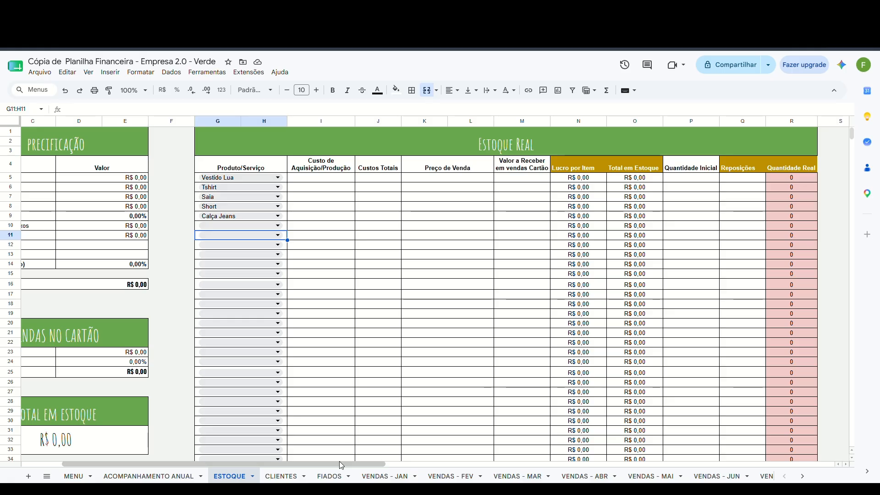
In the Precificação table, set Custo de Aquisição to 30 and Embalagem to 2,50
{"action": "left_click_drag", "start_coordinate": [339, 462], "coordinate": [307, 462]}
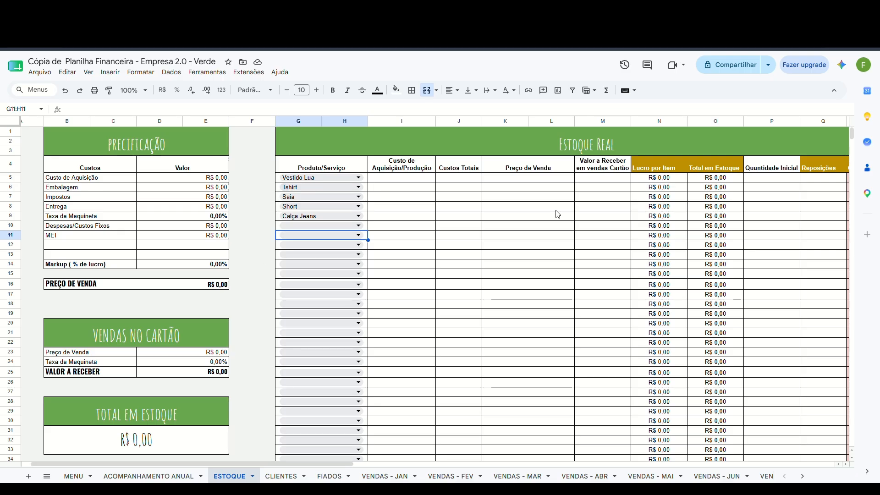
{"action": "left_click", "coordinate": [182, 179]}
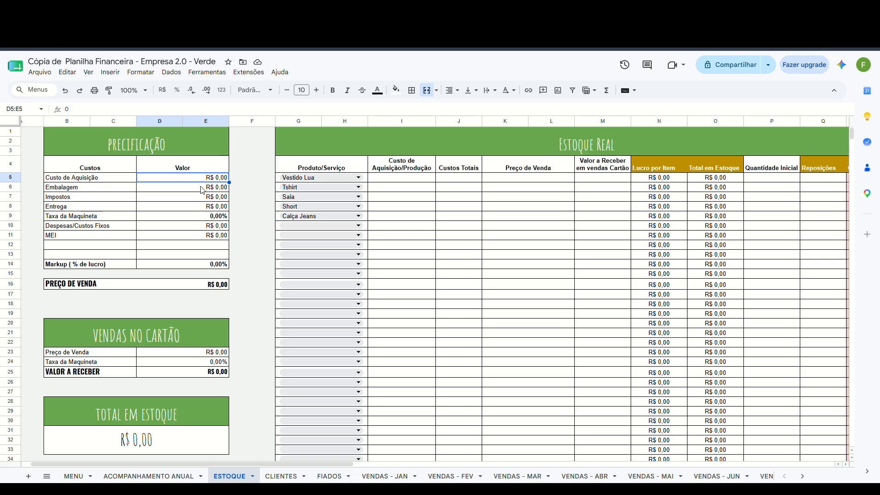
{"action": "type", "text": "30"}
{"action": "key", "text": "Return"}
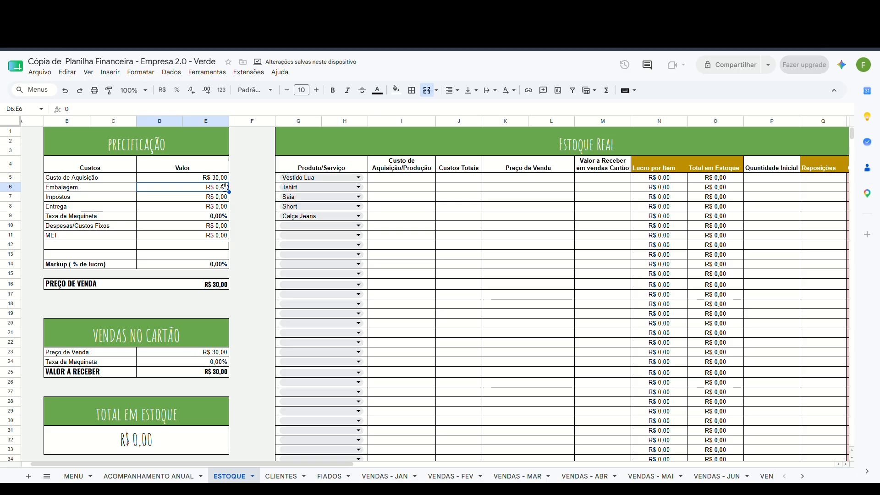
{"action": "type", "text": "2,50"}
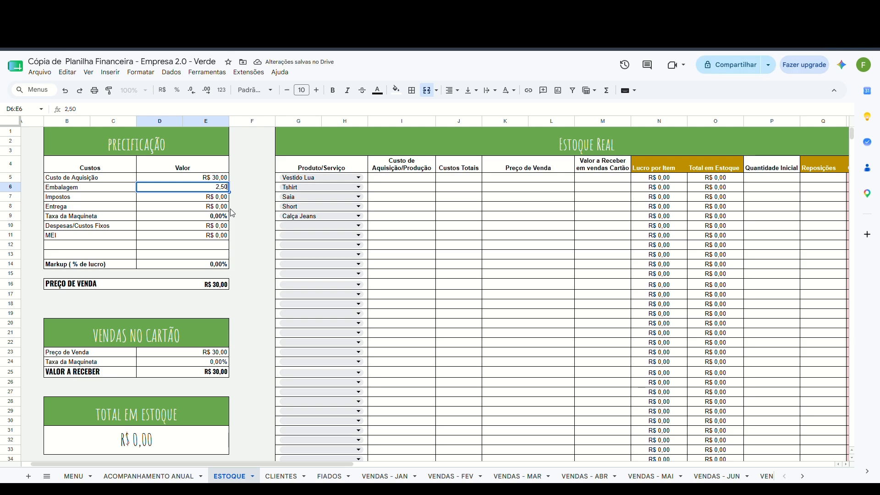
{"action": "key", "text": "Return"}
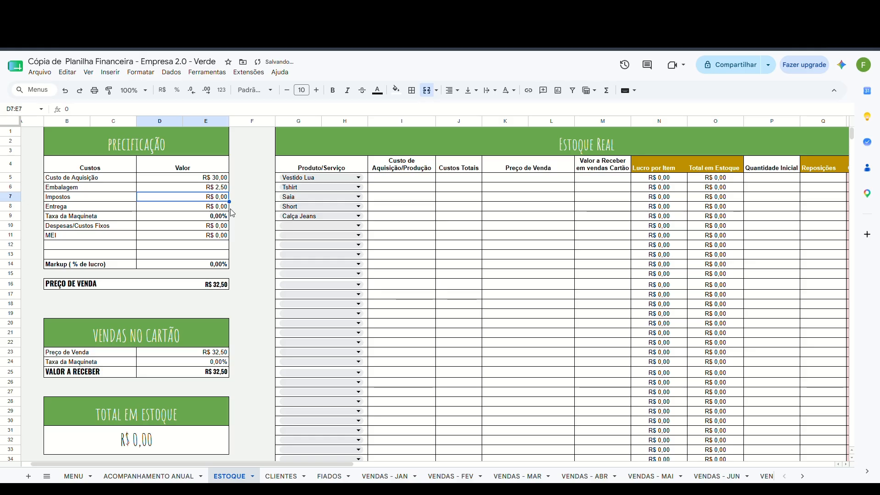
Set Entrega to 4 and Taxa da Maquineta to 4% in the Precificação table
{"action": "key", "text": "Return"}
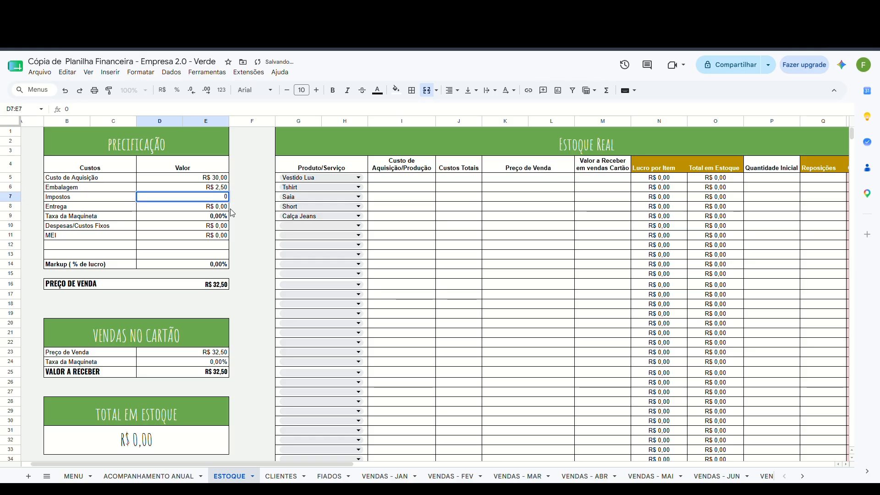
{"action": "key", "text": "Return"}
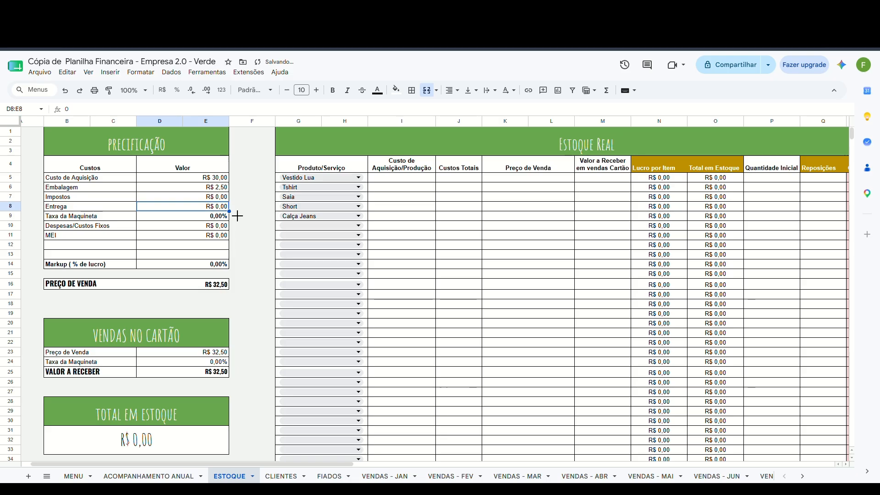
{"action": "type", "text": "4"}
{"action": "key", "text": "Return"}
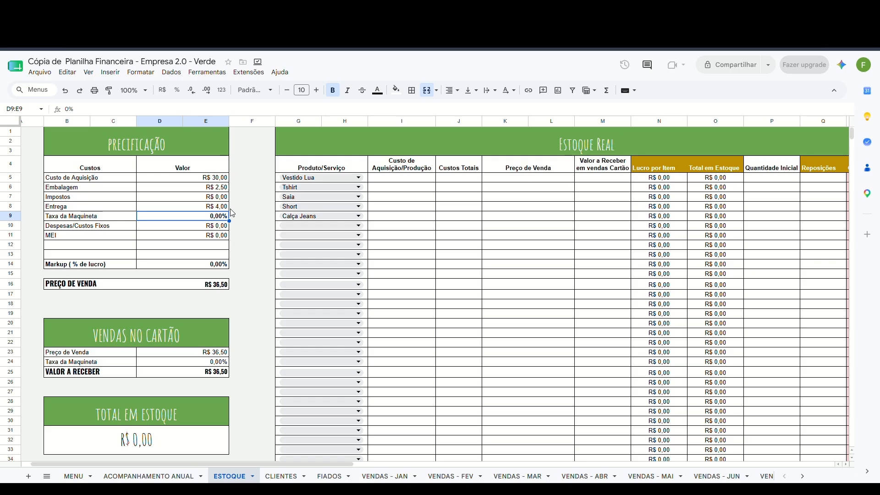
{"action": "type", "text": "4"}
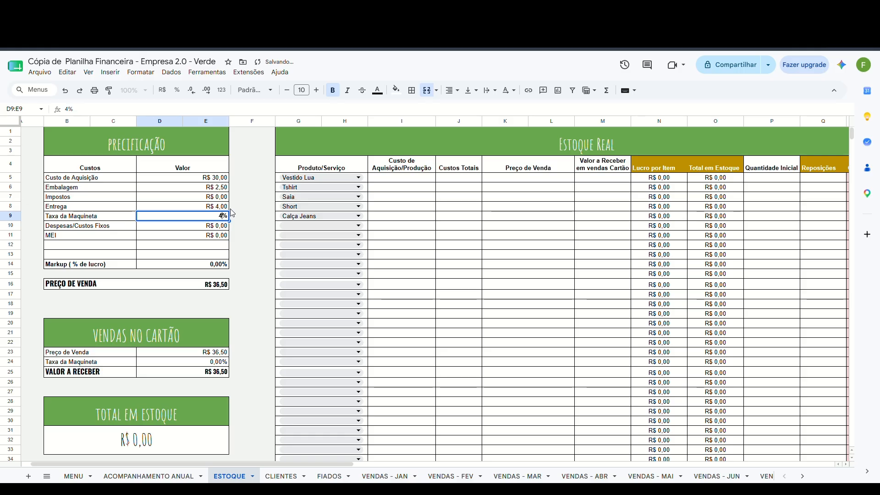
{"action": "key", "text": "Return"}
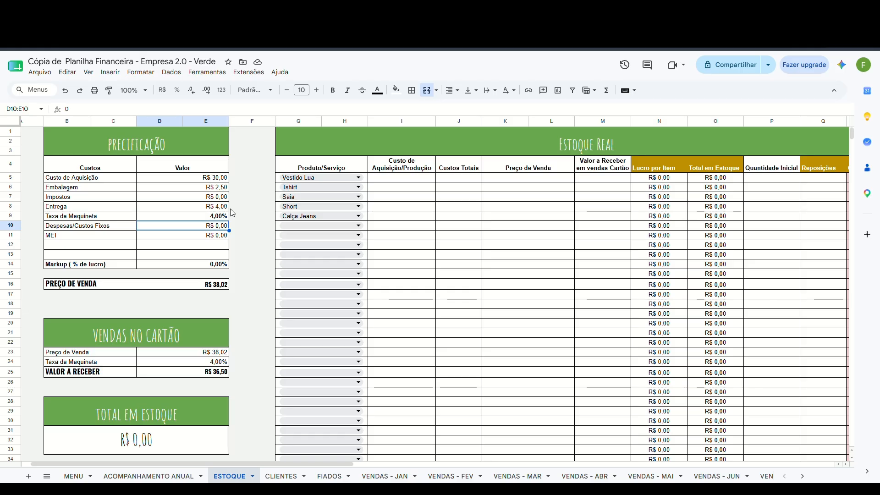
Set Despesas/Custos Fixos to 4 and MEI to 0,17 in the Precificação table
{"action": "type", "text": "4"}
{"action": "key", "text": "Return"}
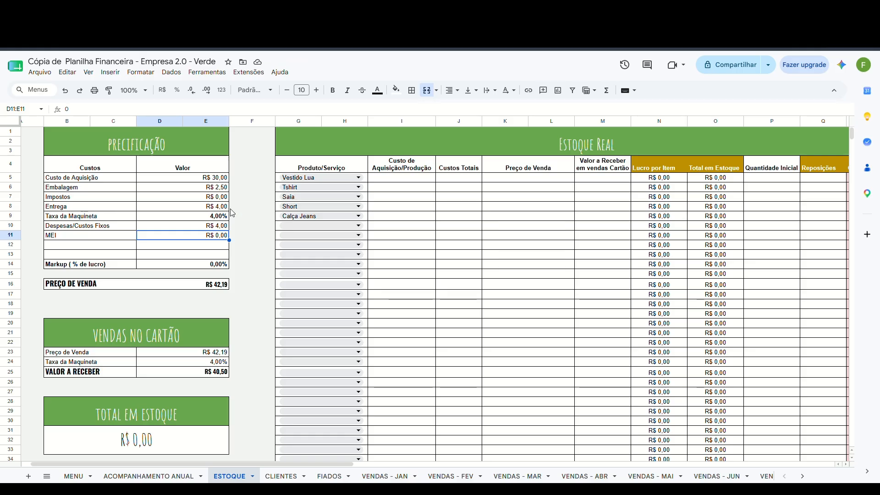
{"action": "key", "text": "Return"}
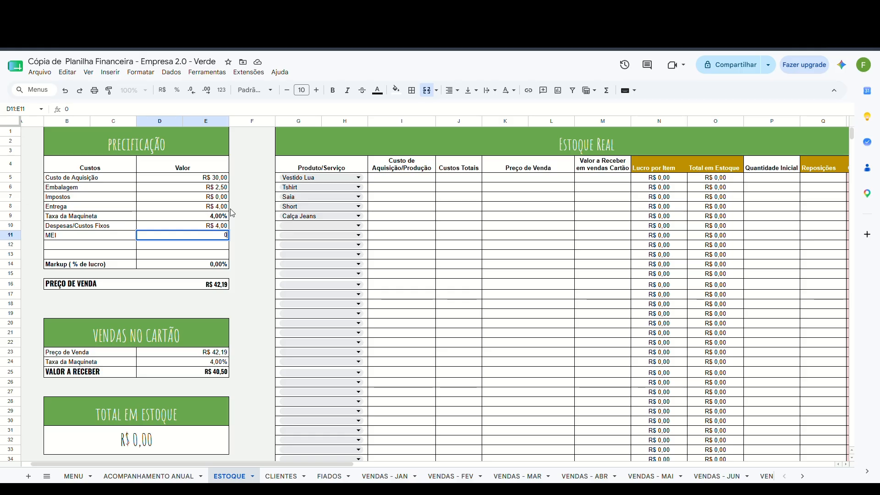
{"action": "type", "text": ",17"}
{"action": "key", "text": "Return"}
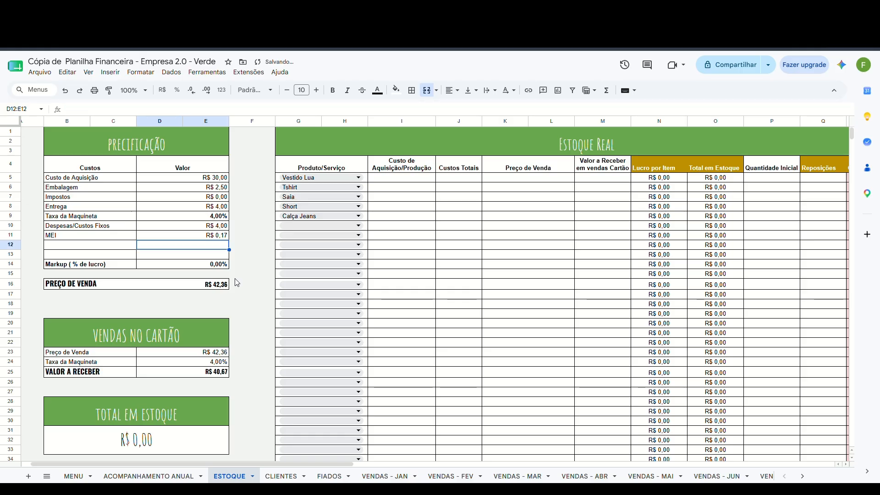
In the Vestido Lua row of Estoque Real, enter 30 as Custo de Aquisição/Produção and 42,36 as Custos Totais
{"action": "left_click", "coordinate": [406, 181]}
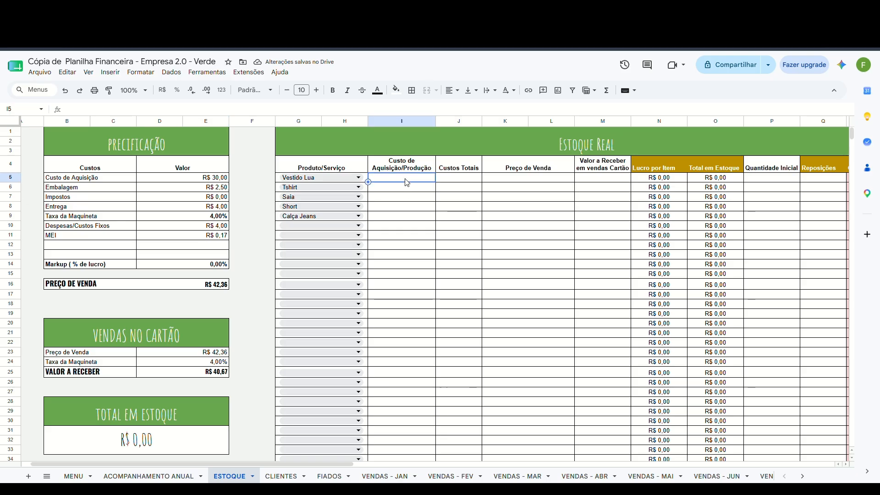
{"action": "type", "text": "30"}
{"action": "key", "text": "Return"}
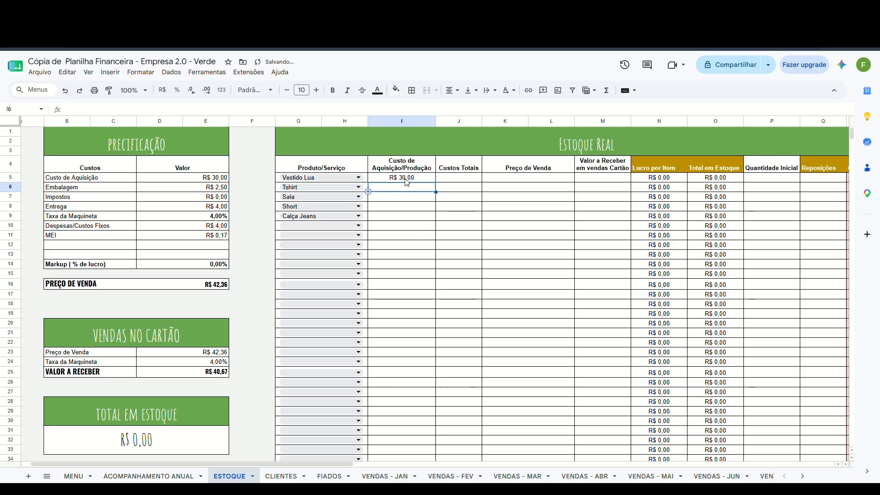
{"action": "left_click", "coordinate": [407, 181]}
{"action": "key", "text": "Tab"}
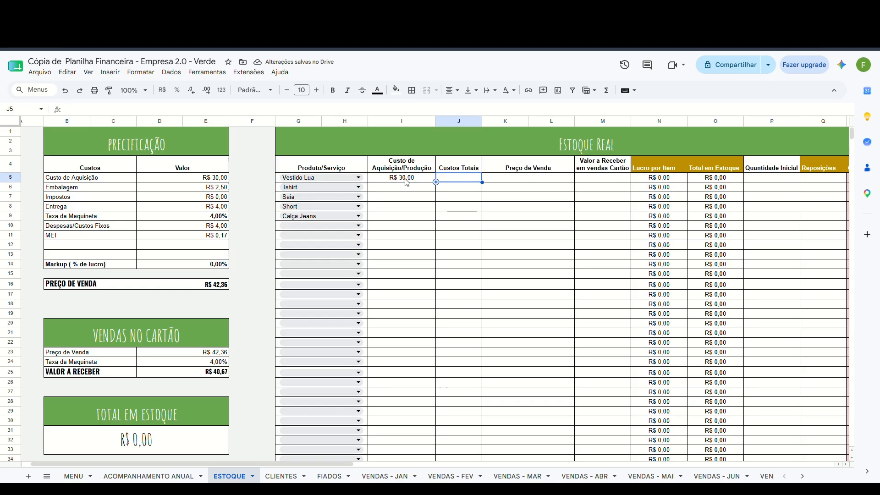
{"action": "type", "text": "42,36"}
{"action": "key", "text": "Return"}
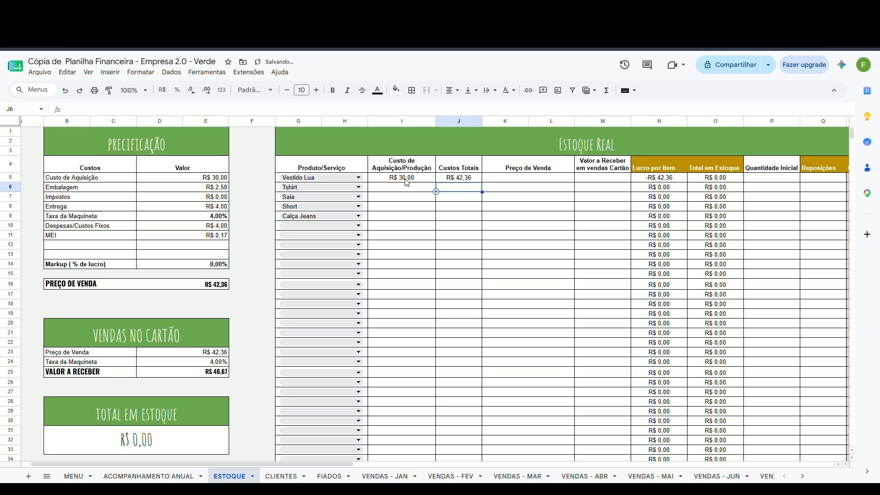
{"action": "key", "text": "Tab"}
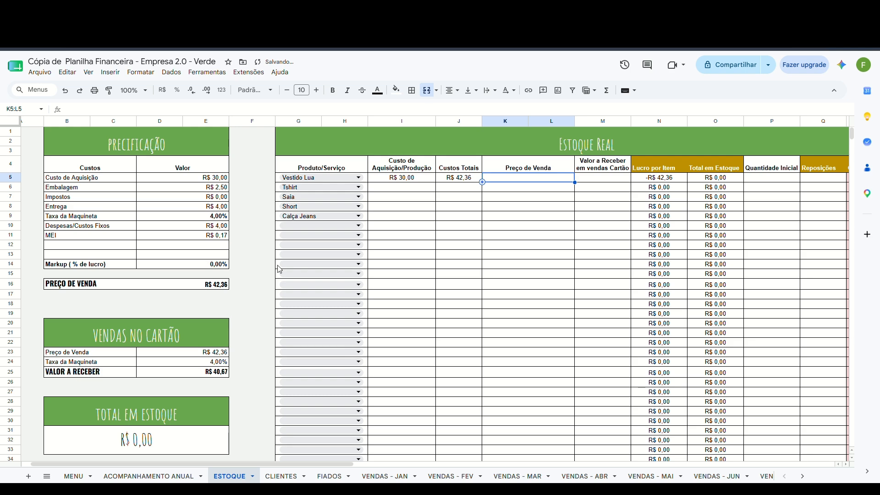
Set the Markup (% de lucro) in the Precificação table to 50%
{"action": "left_click", "coordinate": [227, 265]}
{"action": "left_click", "coordinate": [72, 112]}
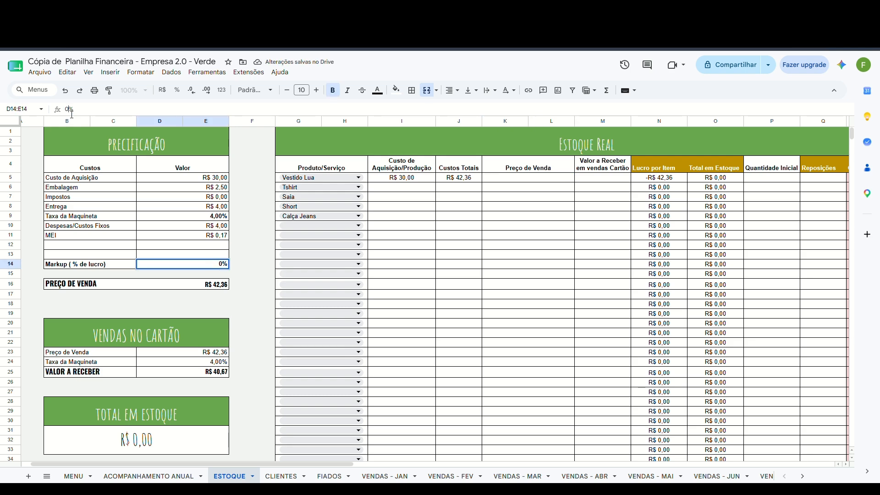
{"action": "type", "text": "5"}
{"action": "key", "text": "Return"}
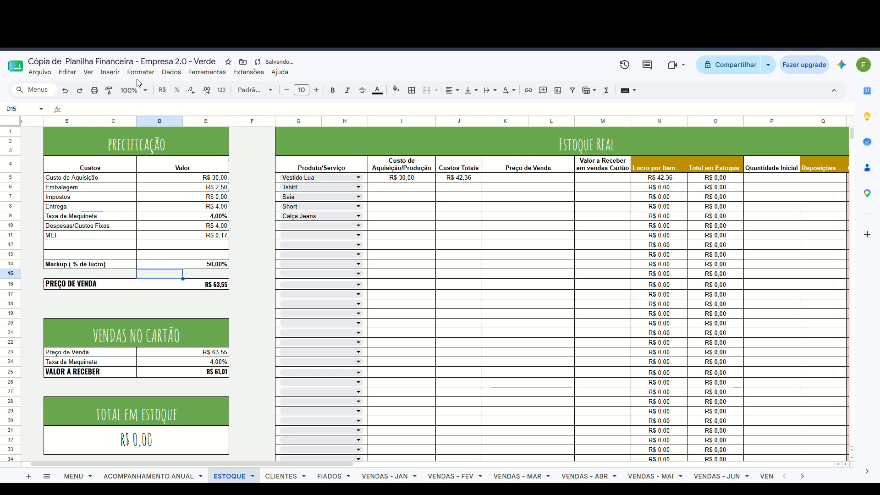
For Vestido Lua in Estoque Real, enter 63,35 as Preço de Venda and 61,01 as Valor a Receber em vendas Cartão
{"action": "left_click", "coordinate": [491, 180]}
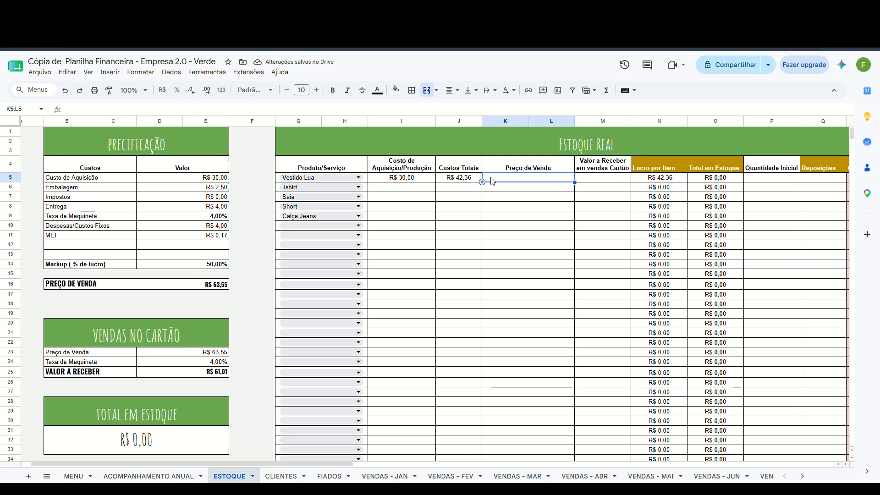
{"action": "type", "text": "63,"}
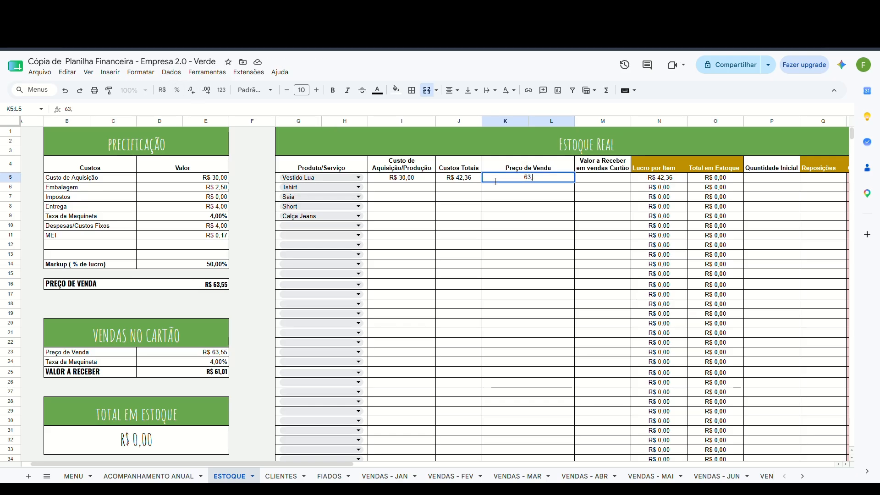
{"action": "type", "text": "35"}
{"action": "key", "text": "Return"}
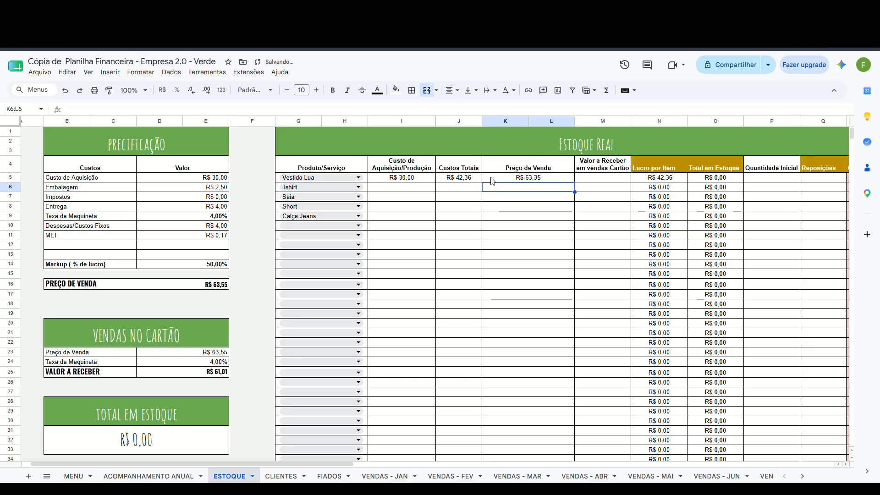
{"action": "left_click", "coordinate": [588, 179]}
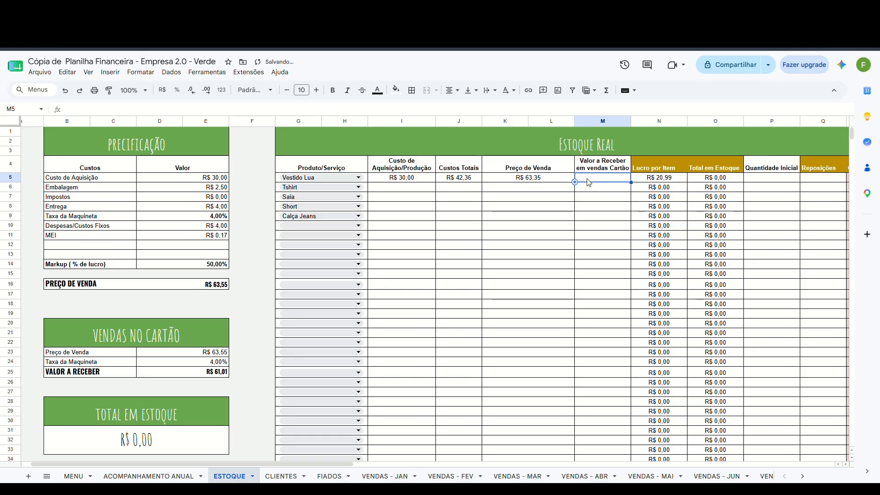
{"action": "type", "text": "61,01"}
{"action": "key", "text": "Return"}
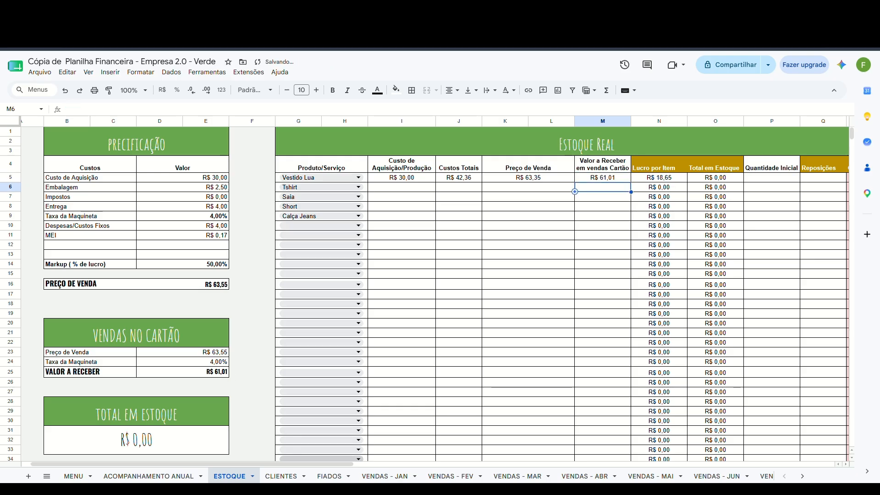
Enter a Quantidade Inicial of 3 for Vestido Lua, Tshirt, Saia and Short in Estoque Real
{"action": "left_click_drag", "start_coordinate": [320, 463], "coordinate": [396, 464]}
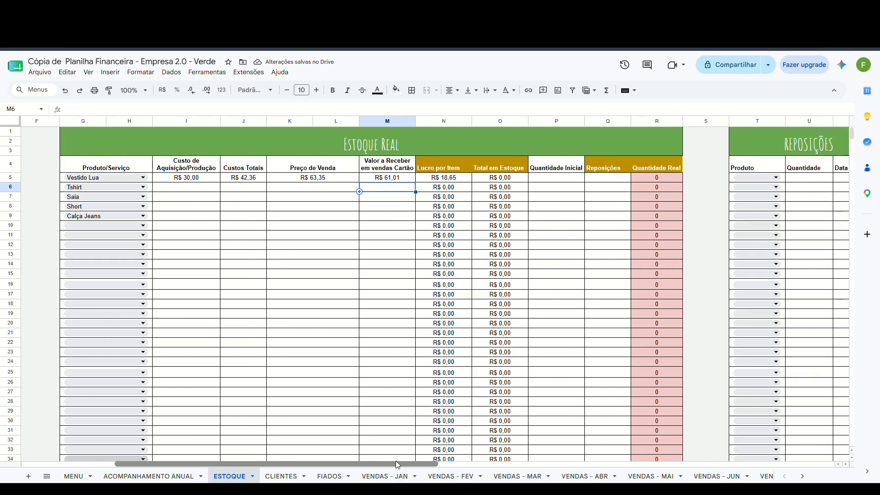
{"action": "left_click", "coordinate": [546, 180]}
{"action": "type", "text": "3"}
{"action": "key", "text": "Return"}
{"action": "type", "text": "3"}
{"action": "key", "text": "Return"}
{"action": "type", "text": "3"}
{"action": "key", "text": "Return"}
{"action": "type", "text": "3"}
{"action": "key", "text": "Return"}
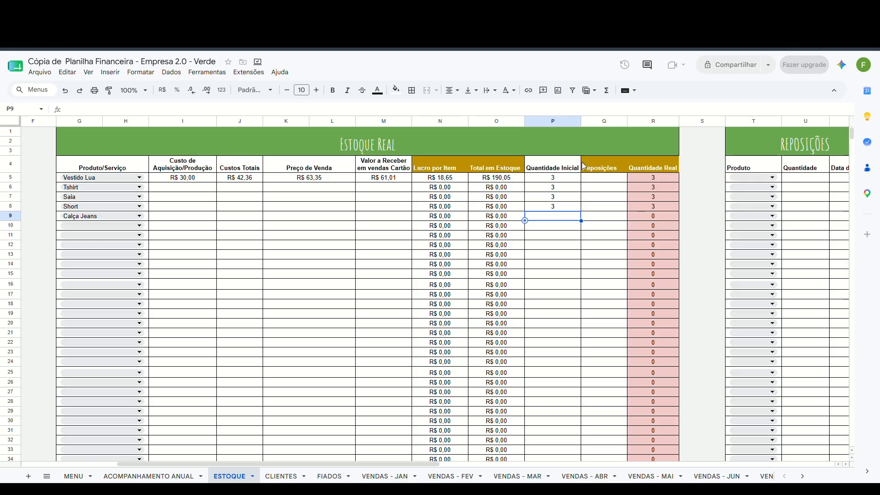
Record a restock of Vestido Lua with quantity 3 in the first row of the Reposições table
{"action": "left_click_drag", "start_coordinate": [398, 464], "coordinate": [462, 464]}
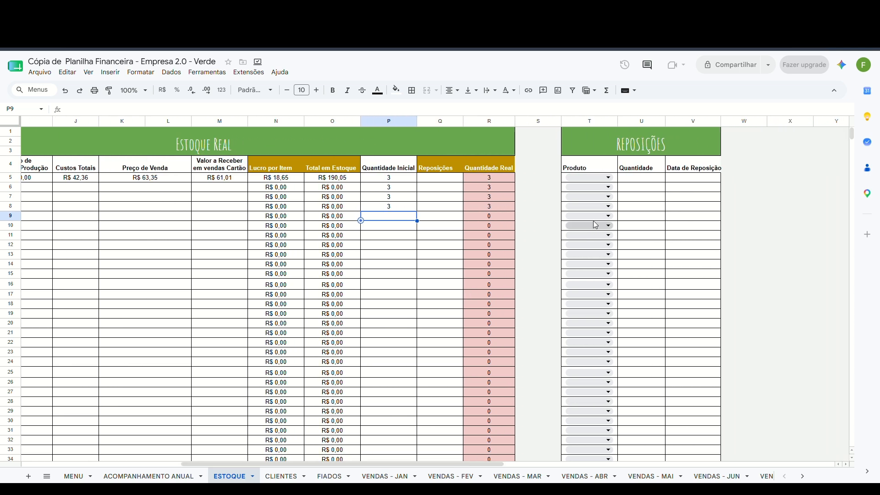
{"action": "left_click", "coordinate": [595, 178]}
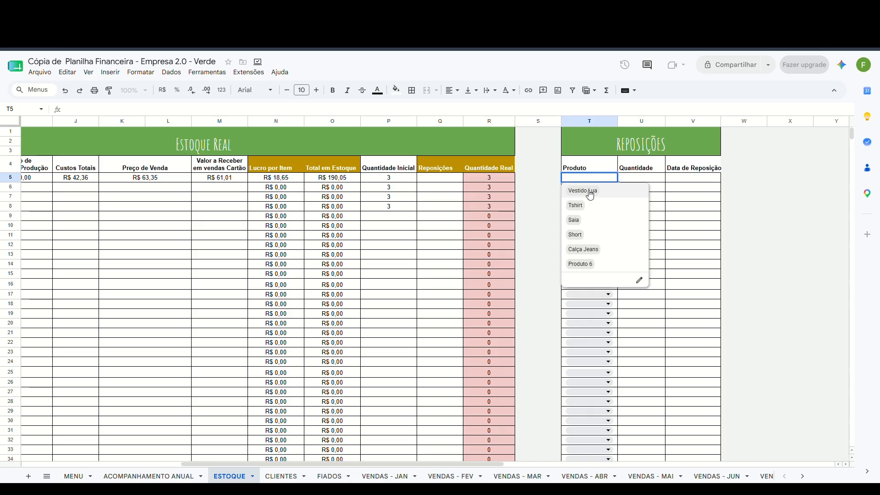
{"action": "left_click", "coordinate": [582, 191]}
{"action": "left_click", "coordinate": [637, 180]}
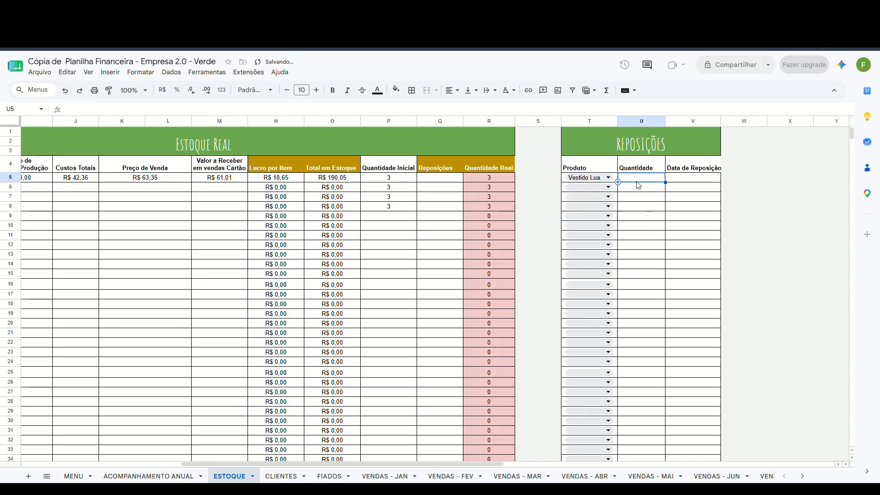
{"action": "type", "text": "3"}
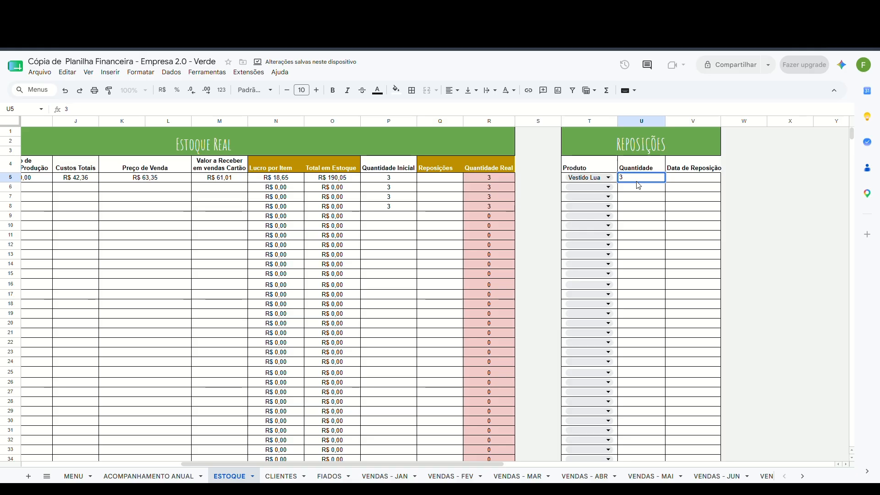
{"action": "key", "text": "Return"}
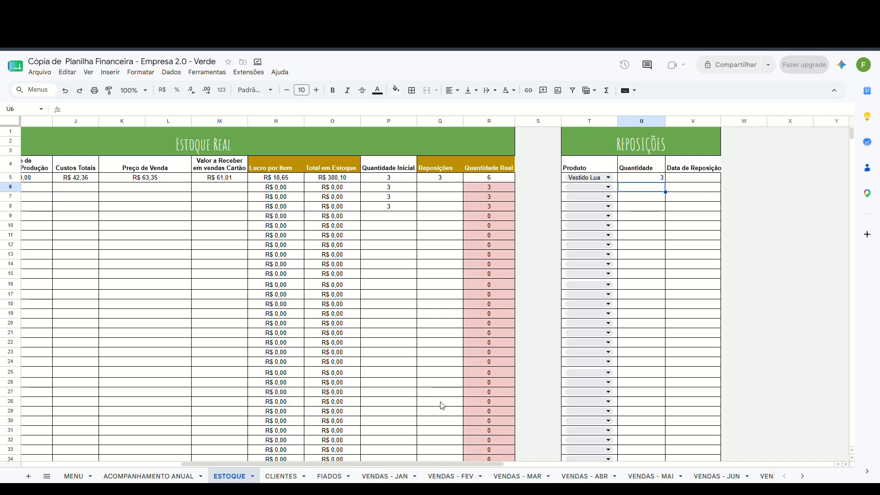
On the VENDAS - JAN sheet, choose Vestido Lua as the product in the first Entradas row
{"action": "left_click_drag", "start_coordinate": [407, 463], "coordinate": [297, 464]}
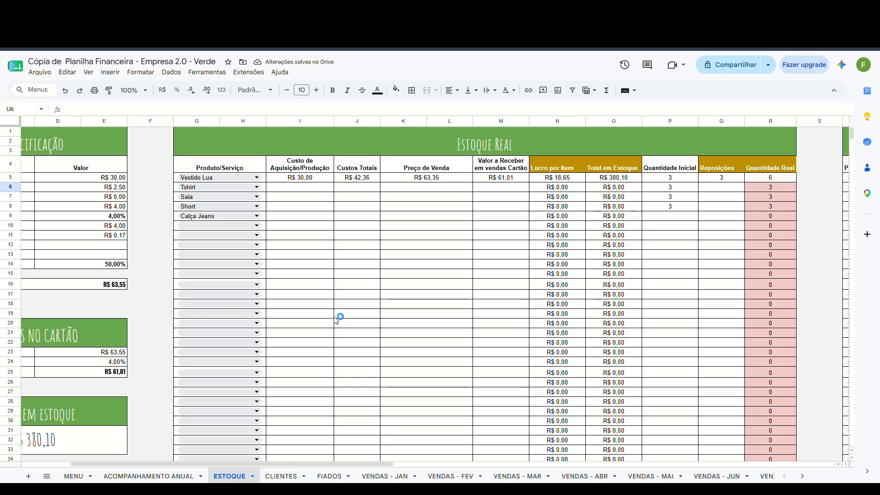
{"action": "left_click", "coordinate": [382, 476]}
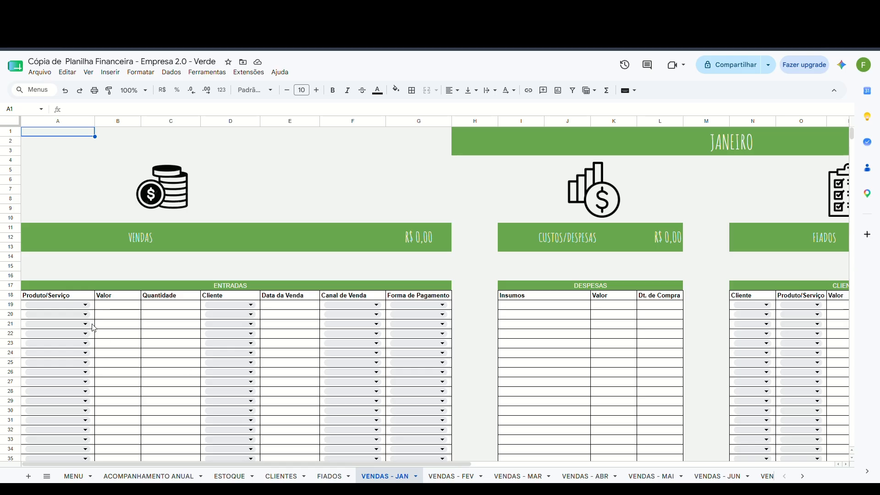
{"action": "left_click", "coordinate": [59, 304]}
{"action": "left_click", "coordinate": [55, 314]}
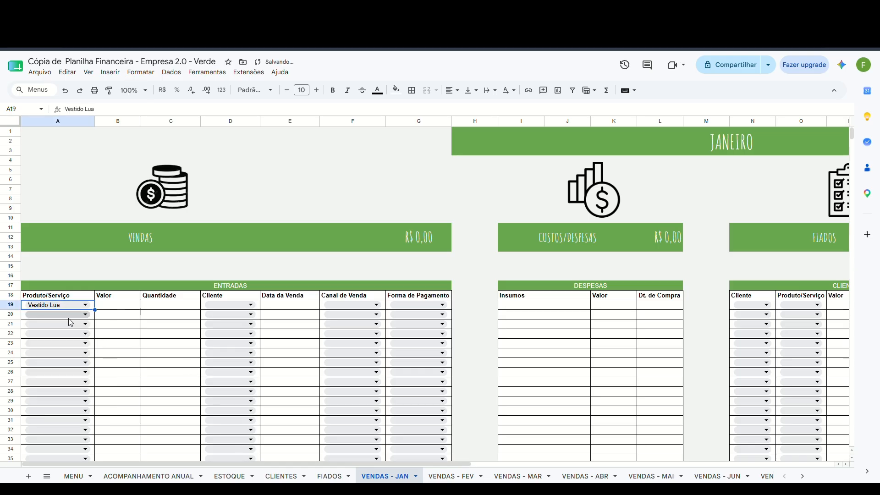
Complete the first Vestido Lua sale in Entradas with Valor 63,35, Quantidade 1 and Data da Venda 01/01/2026
{"action": "left_click", "coordinate": [107, 306]}
{"action": "type", "text": "63,35"}
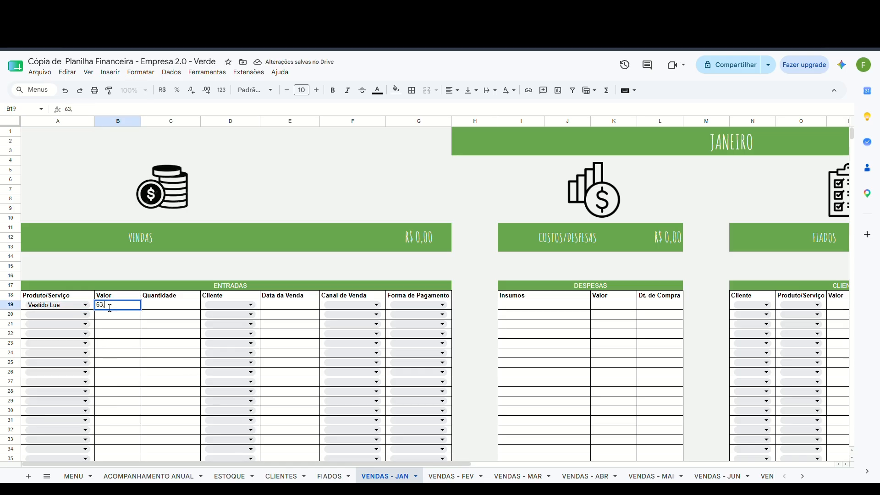
{"action": "key", "text": "Tab"}
{"action": "type", "text": "1"}
{"action": "key", "text": "Tab"}
{"action": "key", "text": "Tab"}
{"action": "type", "text": "01"}
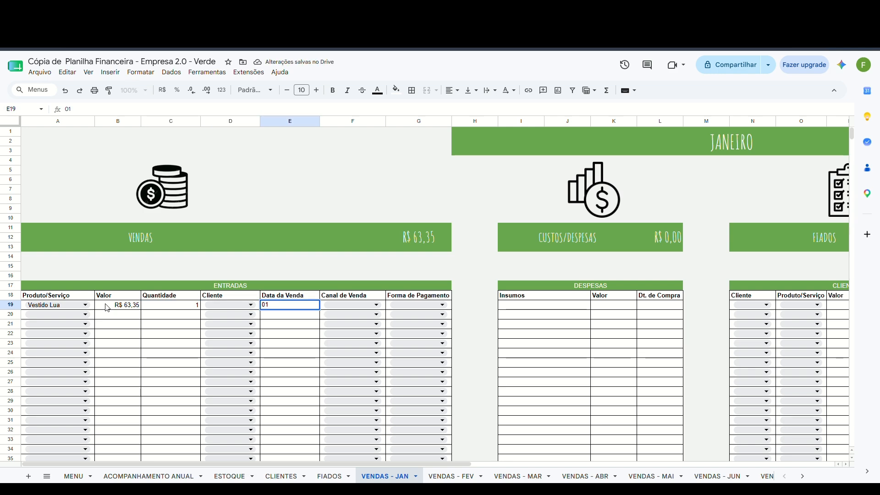
{"action": "key", "text": "Return"}
Choose Vestido Lua in the second and third Entradas rows and copy the first row's Valor and Quantidade into both
{"action": "left_click", "coordinate": [60, 315]}
{"action": "left_click", "coordinate": [63, 326]}
{"action": "left_click_drag", "start_coordinate": [117, 305], "coordinate": [157, 310]}
{"action": "key", "text": "ctrl+c"}
{"action": "key", "text": "Down"}
{"action": "key", "text": "ctrl+v"}
{"action": "key", "text": "Down"}
{"action": "key", "text": "ctrl+v"}
Copy the first sale's Data da Venda into the second and third Entradas rows
{"action": "left_click", "coordinate": [289, 304]}
{"action": "key", "text": "ctrl+c"}
{"action": "left_click_drag", "start_coordinate": [290, 315], "coordinate": [289, 324]}
{"action": "key", "text": "ctrl+v"}
Choose the first, second and third registered clients, in that order, as Cliente for the three Entradas sales
{"action": "left_click", "coordinate": [229, 304]}
{"action": "left_click", "coordinate": [215, 318]}
{"action": "left_click", "coordinate": [229, 314]}
{"action": "left_click", "coordinate": [216, 340]}
{"action": "left_click", "coordinate": [229, 324]}
{"action": "left_click", "coordinate": [216, 365]}
Set Canal de Venda to Instagram for the first two Entradas sales and Whatsapp for the third
{"action": "left_click", "coordinate": [353, 304]}
{"action": "left_click", "coordinate": [341, 317]}
{"action": "left_click", "coordinate": [352, 314]}
{"action": "left_click", "coordinate": [342, 327]}
{"action": "left_click", "coordinate": [342, 352]}
Set Forma de Pagamento to Dinheiro, Pix and Fiado for the first, second and third Entradas sales
{"action": "left_click", "coordinate": [419, 304]}
{"action": "left_click", "coordinate": [403, 317]}
{"action": "left_click", "coordinate": [418, 315]}
{"action": "left_click", "coordinate": [397, 386]}
{"action": "left_click", "coordinate": [418, 324]}
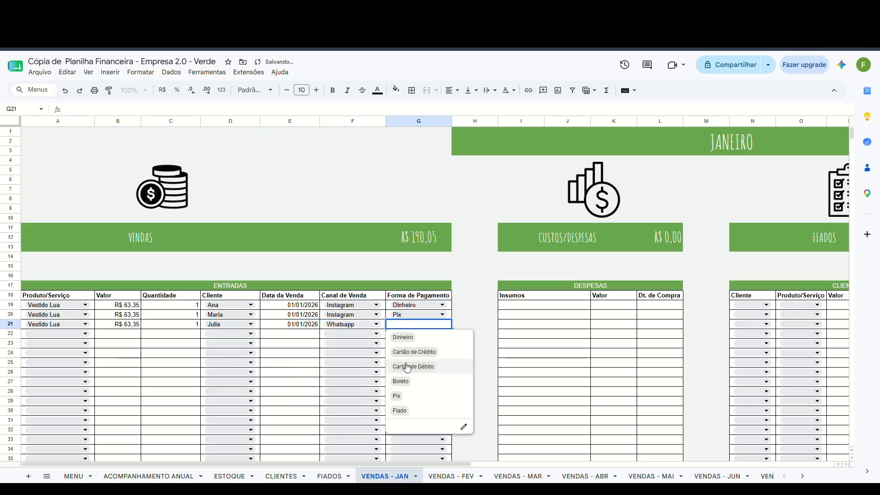
{"action": "left_click", "coordinate": [400, 411]}
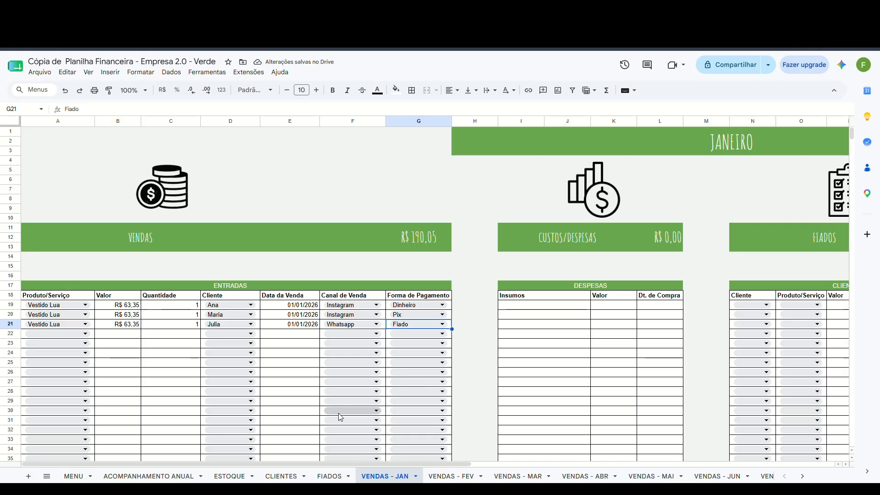
Check Vestido Lua's Quantidade Real in the ESTOQUE sheet and return to VENDAS - JAN
{"action": "left_click", "coordinate": [230, 475]}
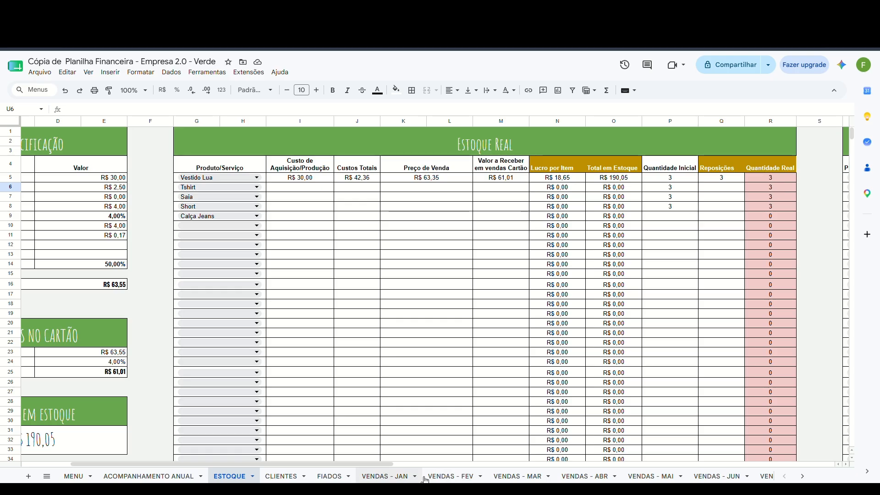
{"action": "left_click", "coordinate": [394, 477]}
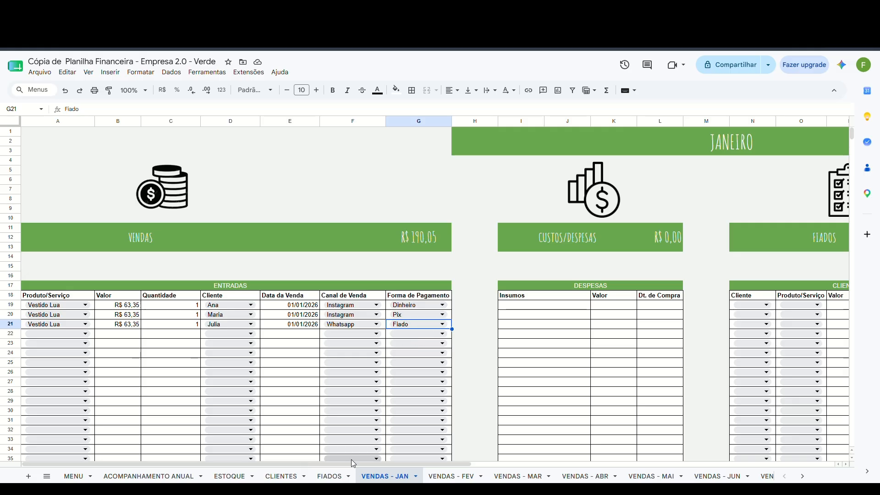
In the first row of the Fiados Clientes table, enter the Fiado sale's client, Vestido Lua as product and Valor 63,55
{"action": "left_click_drag", "start_coordinate": [304, 464], "coordinate": [465, 375]}
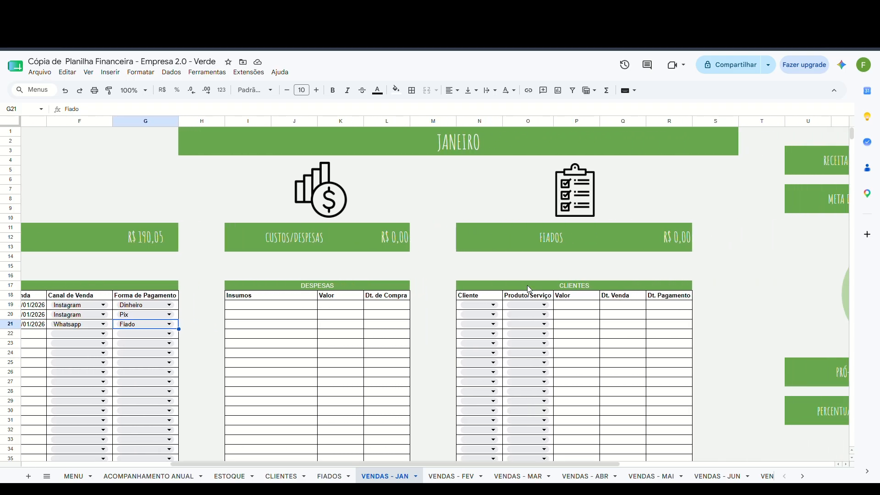
{"action": "left_click", "coordinate": [493, 305]}
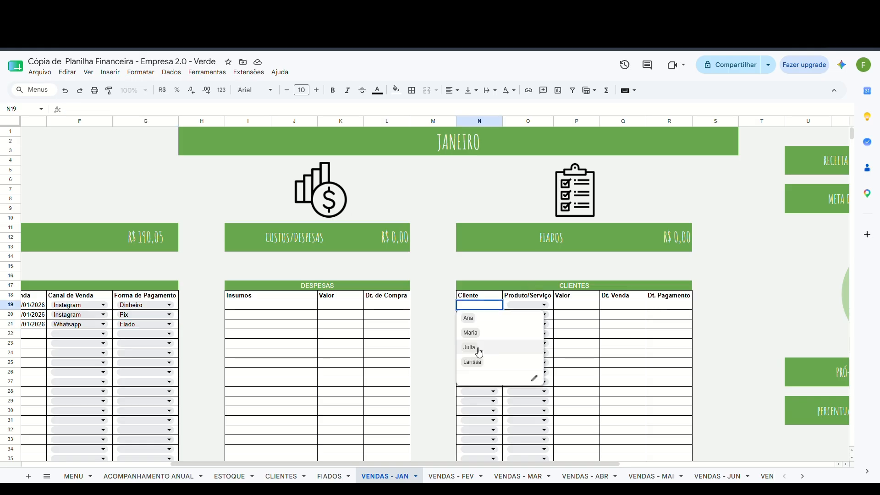
{"action": "left_click_drag", "start_coordinate": [359, 464], "coordinate": [208, 463]}
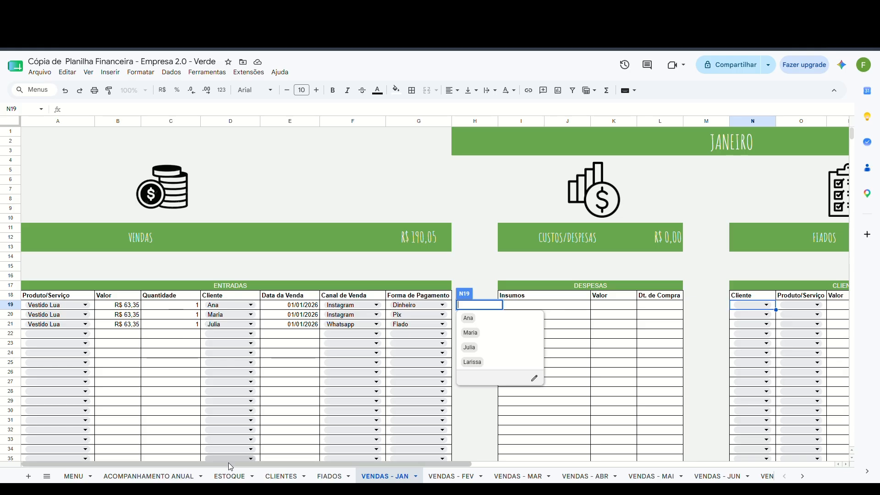
{"action": "left_click_drag", "start_coordinate": [228, 463], "coordinate": [456, 368]}
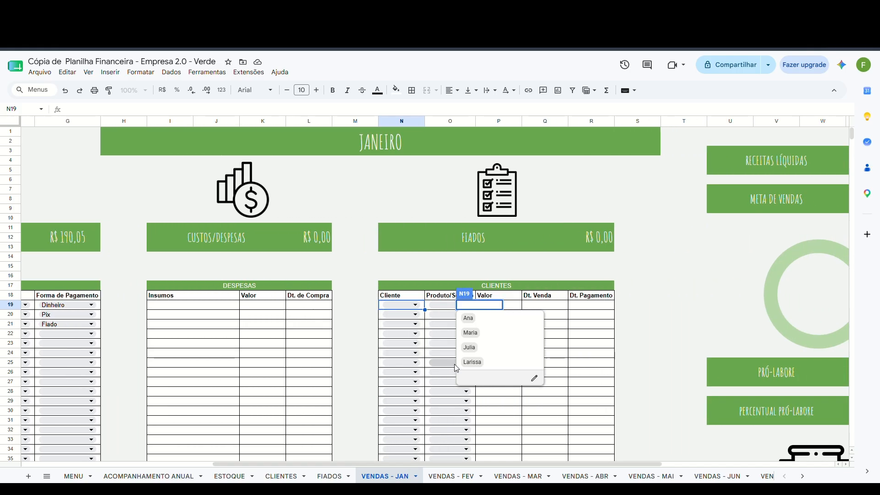
{"action": "left_click", "coordinate": [469, 347]}
{"action": "left_click", "coordinate": [451, 304]}
{"action": "left_click", "coordinate": [447, 317]}
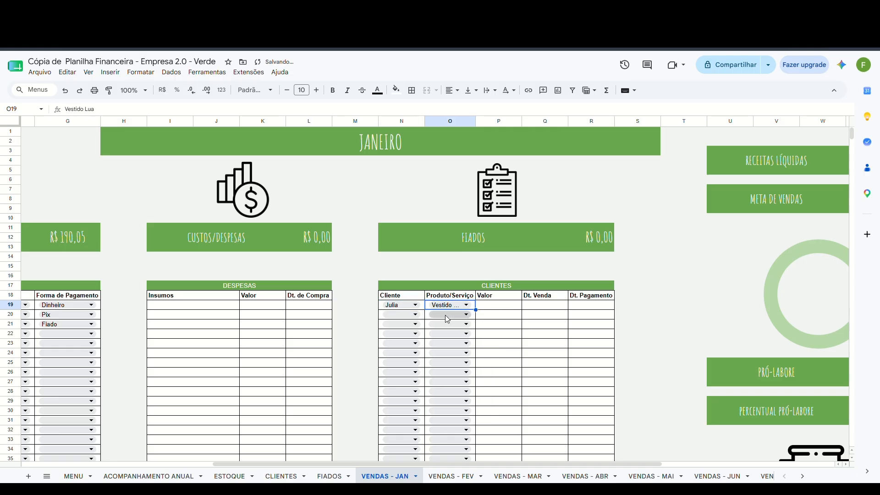
{"action": "left_click", "coordinate": [497, 306]}
{"action": "type", "text": "63,55"}
{"action": "key", "text": "Return"}
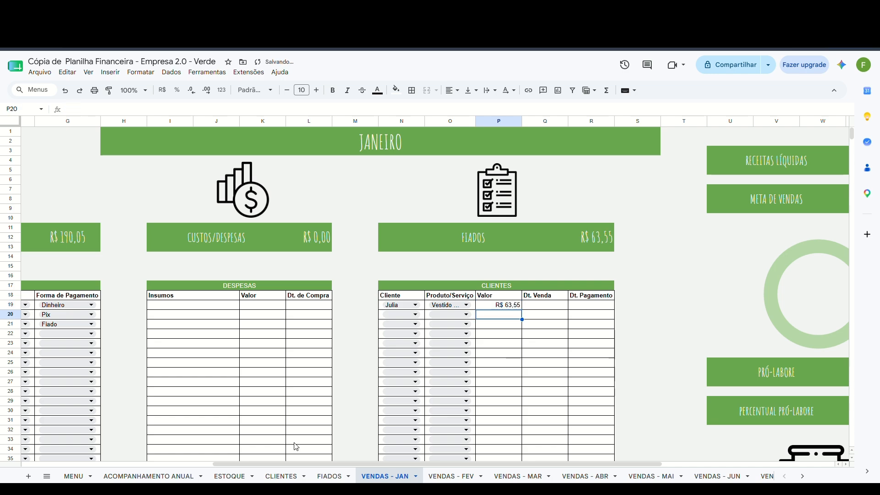
Record the supply Embalagem with a Valor of 50 in the first row of the Despesas table
{"action": "left_click_drag", "start_coordinate": [351, 467], "coordinate": [446, 464]}
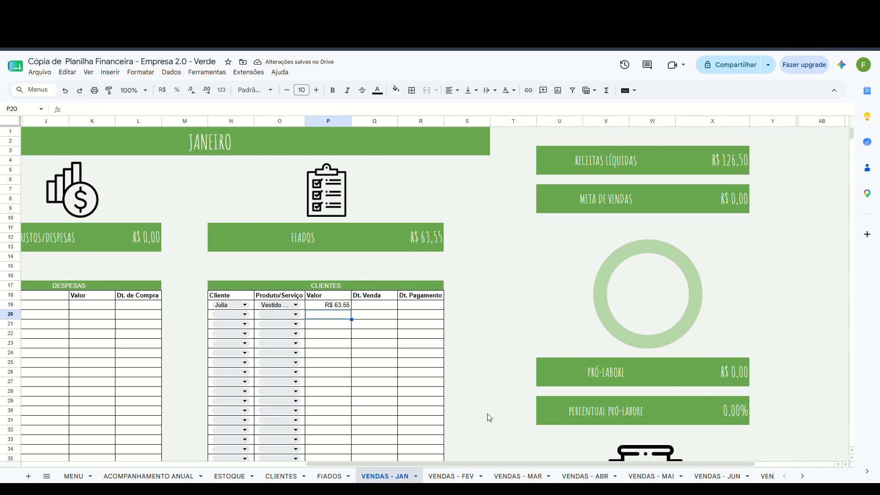
{"action": "left_click_drag", "start_coordinate": [489, 463], "coordinate": [514, 465]}
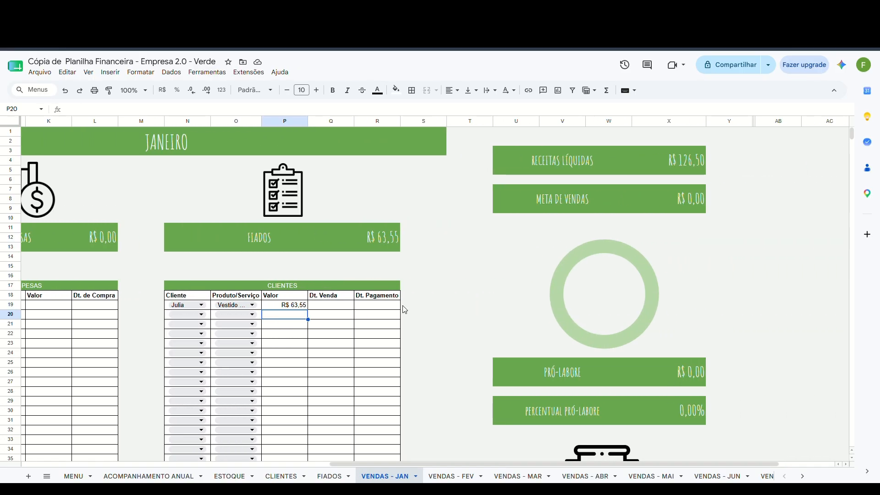
{"action": "left_click_drag", "start_coordinate": [428, 464], "coordinate": [286, 455]}
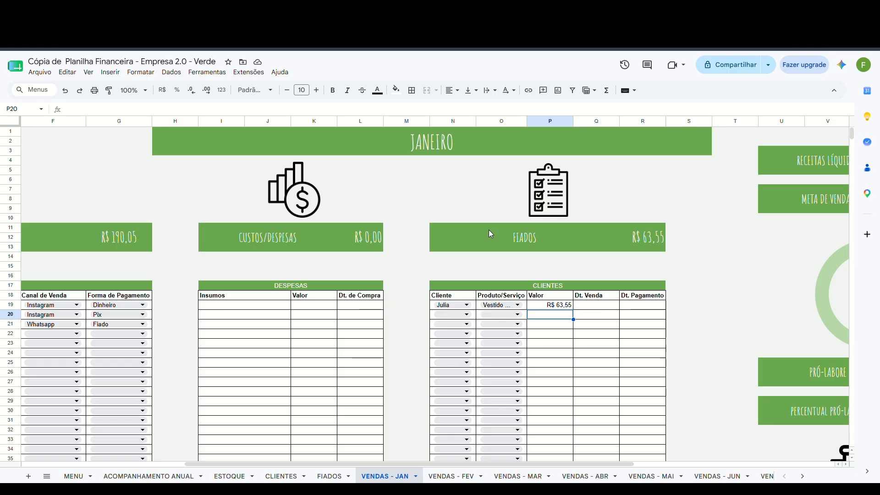
{"action": "left_click", "coordinate": [241, 306]}
{"action": "type", "text": "Embalagem"}
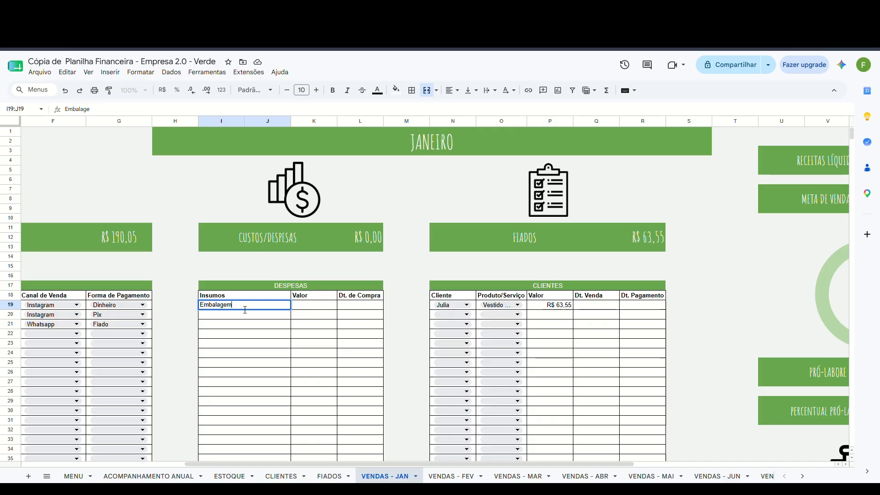
{"action": "key", "text": "Tab"}
{"action": "type", "text": "50"}
{"action": "key", "text": "Return"}
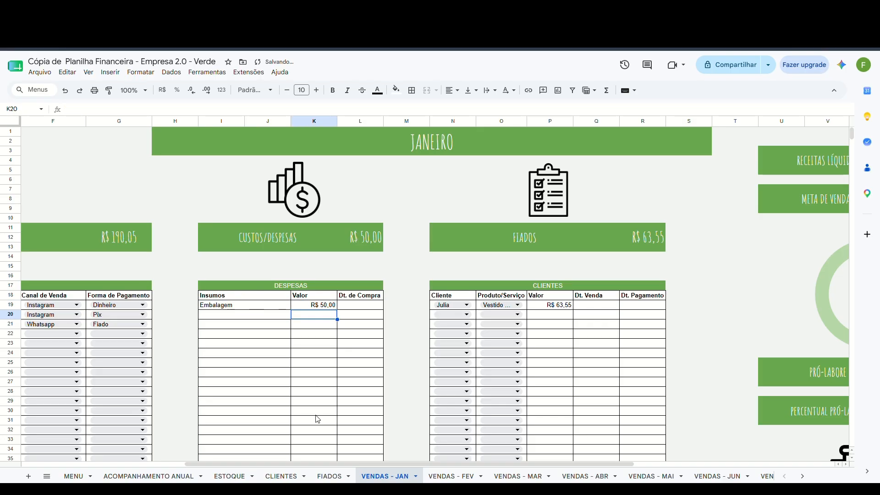
Set the January Meta de Vendas to 3000
{"action": "left_click_drag", "start_coordinate": [344, 462], "coordinate": [482, 454]}
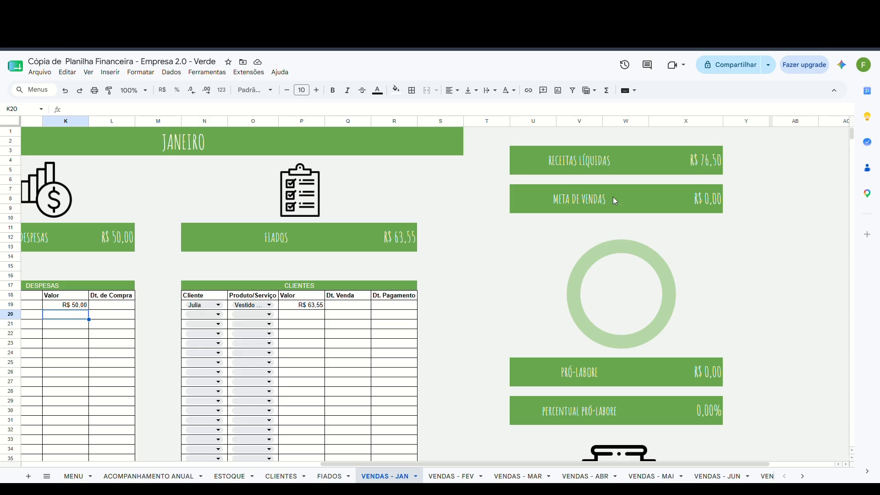
{"action": "left_click", "coordinate": [703, 200]}
{"action": "type", "text": "3000"}
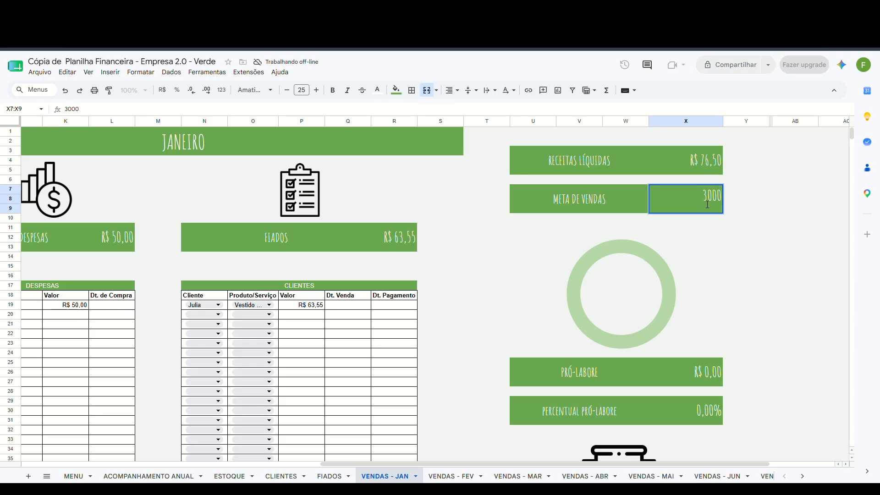
{"action": "key", "text": "Return"}
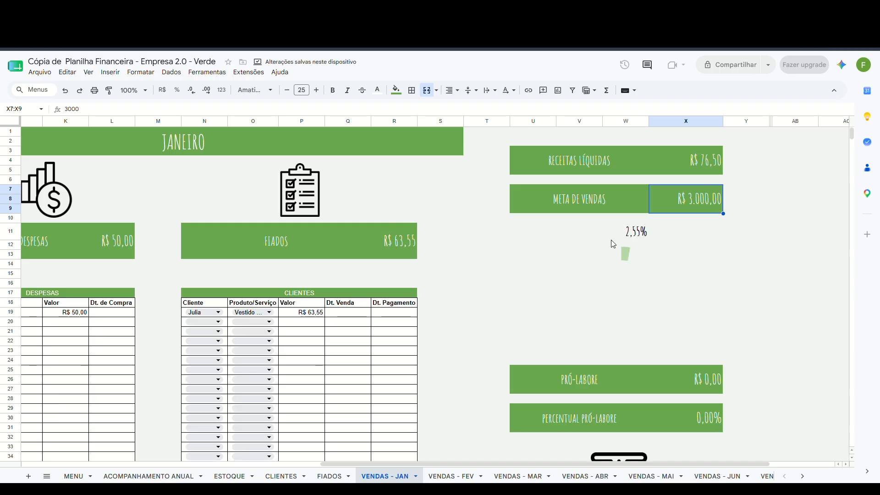
Set the January Percentual Pró-labore to 15%
{"action": "scroll", "coordinate": [646, 312], "scroll_direction": "down", "scroll_amount": 1}
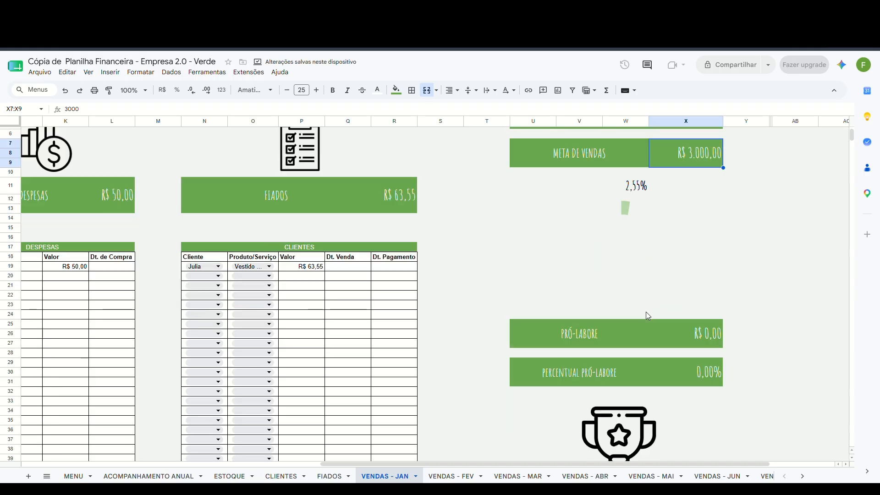
{"action": "left_click", "coordinate": [709, 374]}
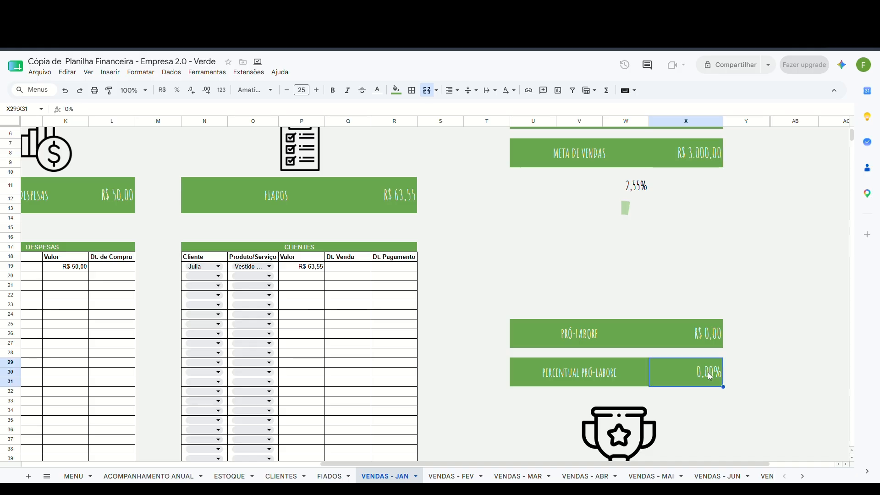
{"action": "type", "text": "15"}
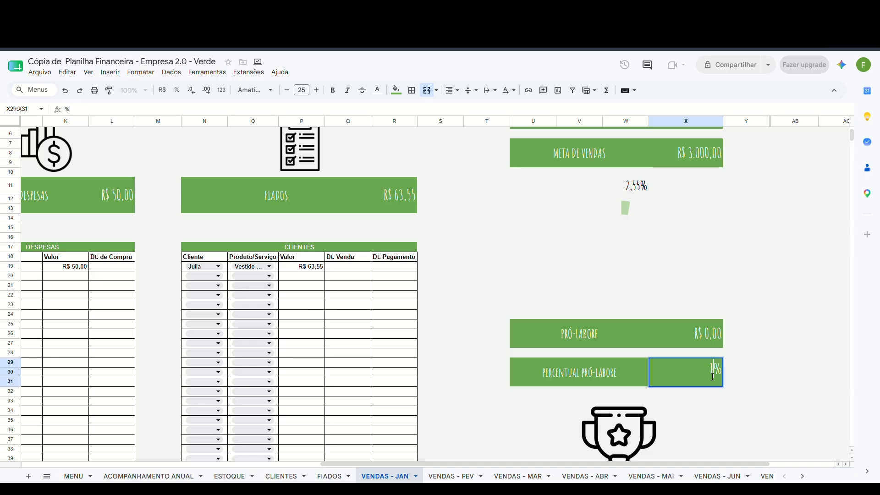
{"action": "left_click", "coordinate": [708, 373]}
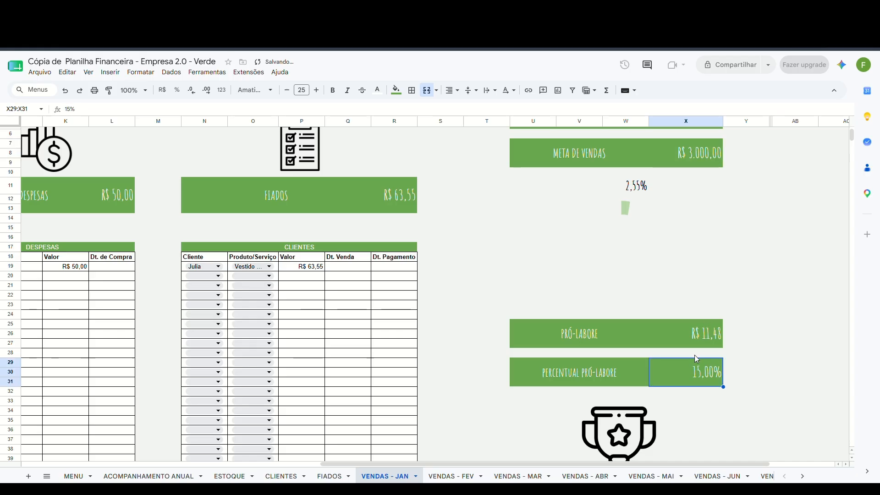
Examine the January summary, including Receitas Líquidas, Pró-labore, Top 3 Vendas, Ticket Médio de Vendas and Lucro Mensal
{"action": "scroll", "coordinate": [675, 177], "scroll_direction": "up", "scroll_amount": 1}
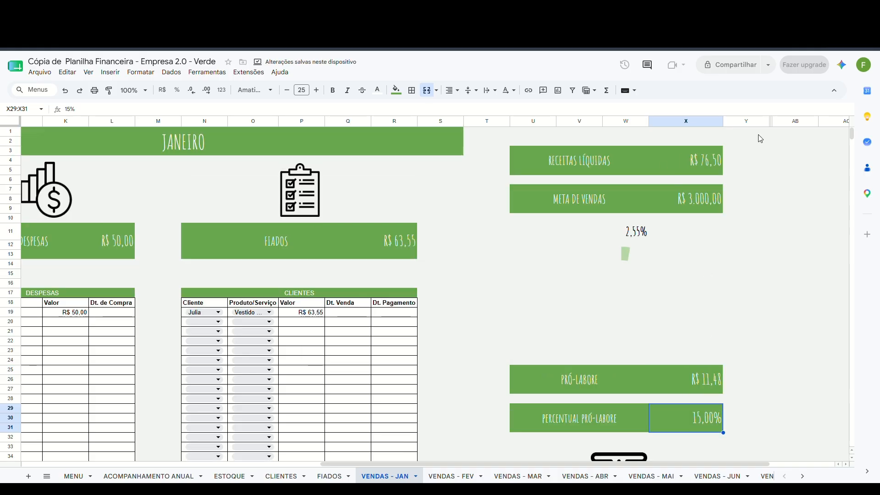
{"action": "scroll", "coordinate": [683, 151], "scroll_direction": "down", "scroll_amount": 3}
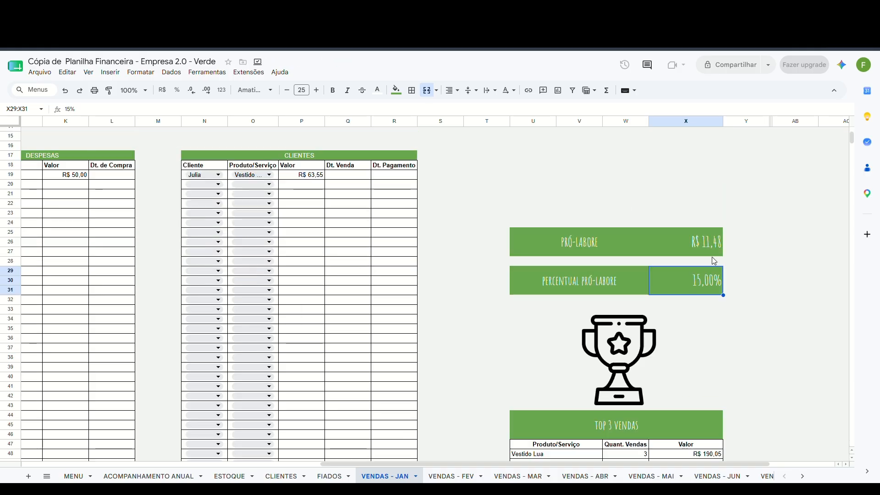
{"action": "scroll", "coordinate": [700, 286], "scroll_direction": "up", "scroll_amount": 1}
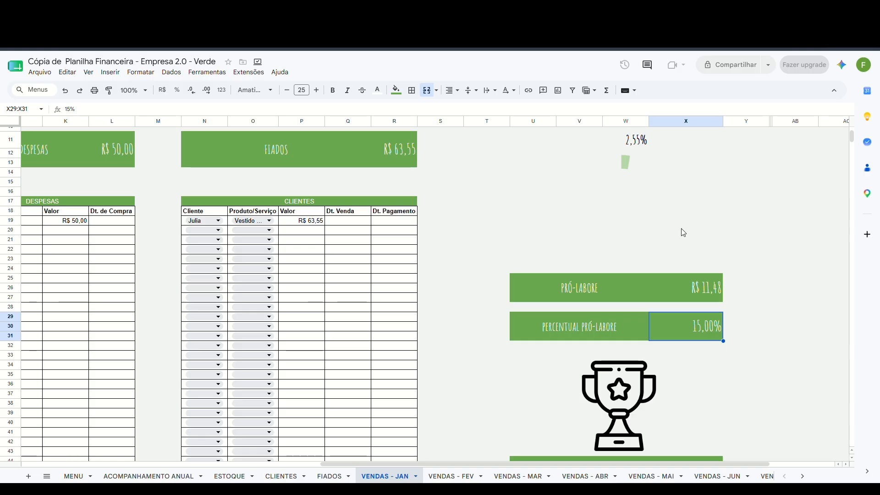
{"action": "scroll", "coordinate": [482, 454], "scroll_direction": "down", "scroll_amount": 3}
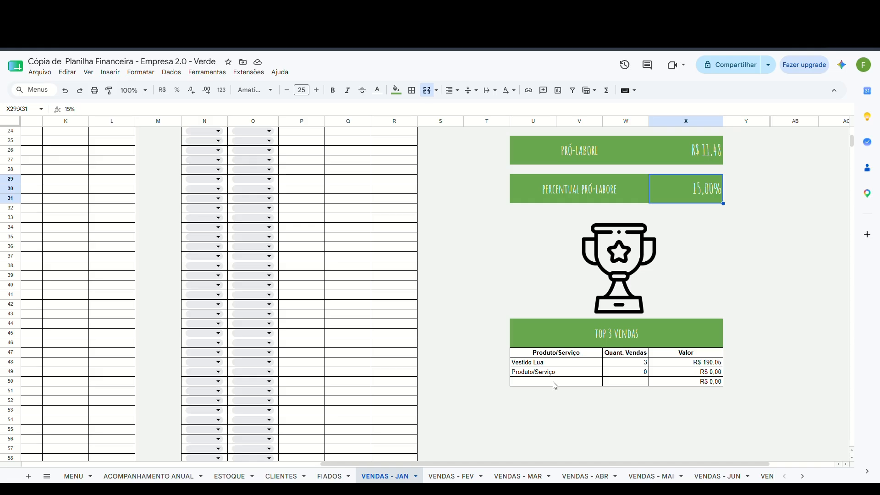
{"action": "scroll", "coordinate": [652, 355], "scroll_direction": "down", "scroll_amount": 5}
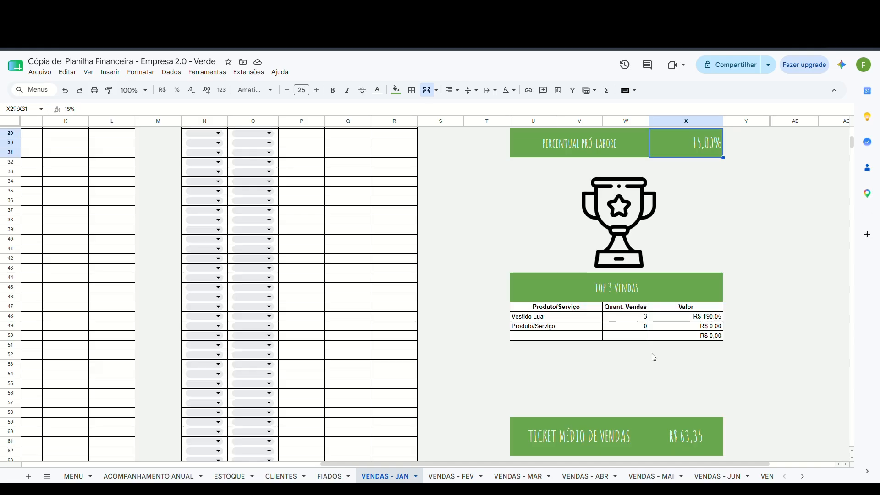
{"action": "scroll", "coordinate": [654, 357], "scroll_direction": "down", "scroll_amount": 4}
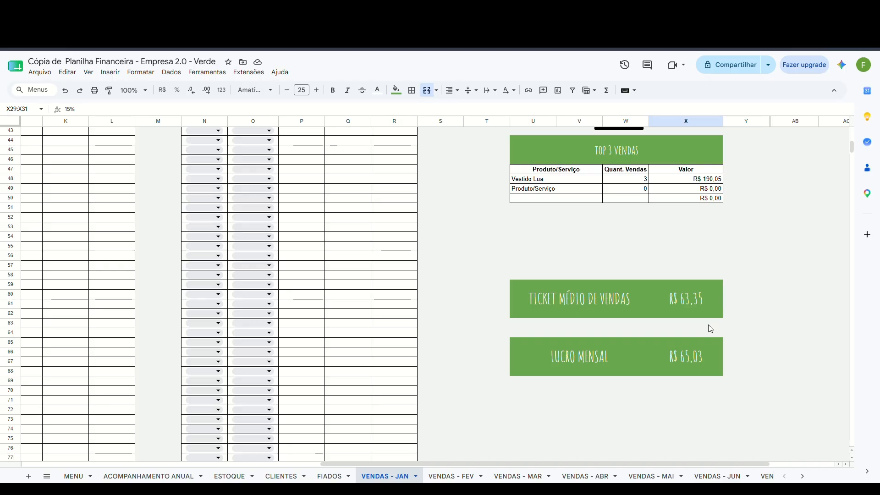
{"action": "scroll", "coordinate": [690, 329], "scroll_direction": "up", "scroll_amount": 5}
{"action": "scroll", "coordinate": [682, 374], "scroll_direction": "up", "scroll_amount": 3}
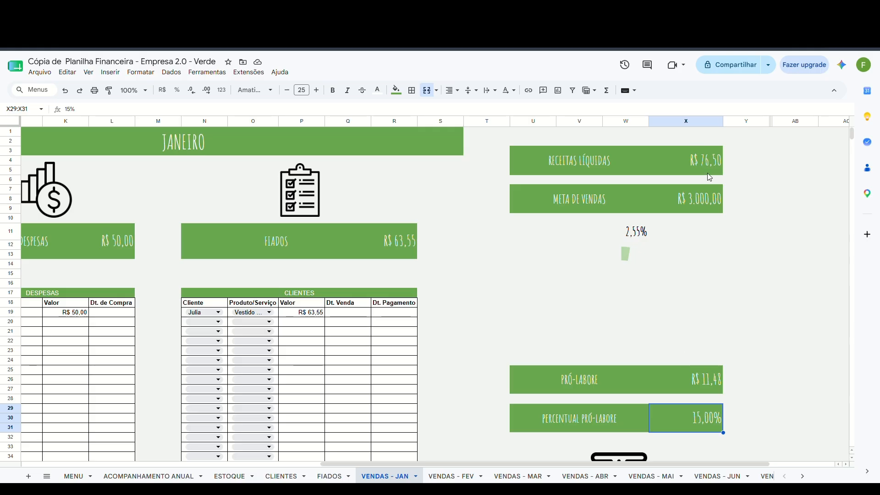
{"action": "scroll", "coordinate": [695, 392], "scroll_direction": "down", "scroll_amount": 5}
{"action": "scroll", "coordinate": [695, 392], "scroll_direction": "down", "scroll_amount": 4}
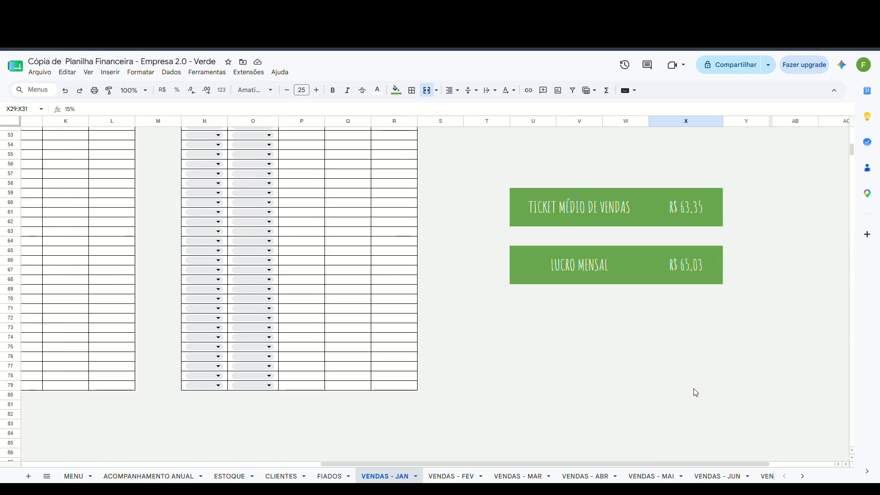
Review the January sales entries, and check the clients' Quant. Pedidos and Ranking on the CLIENTES sheet
{"action": "scroll", "coordinate": [419, 467], "scroll_direction": "left", "scroll_amount": 2}
{"action": "left_click_drag", "start_coordinate": [419, 464], "coordinate": [227, 463]}
{"action": "scroll", "coordinate": [226, 417], "scroll_direction": "up", "scroll_amount": 9}
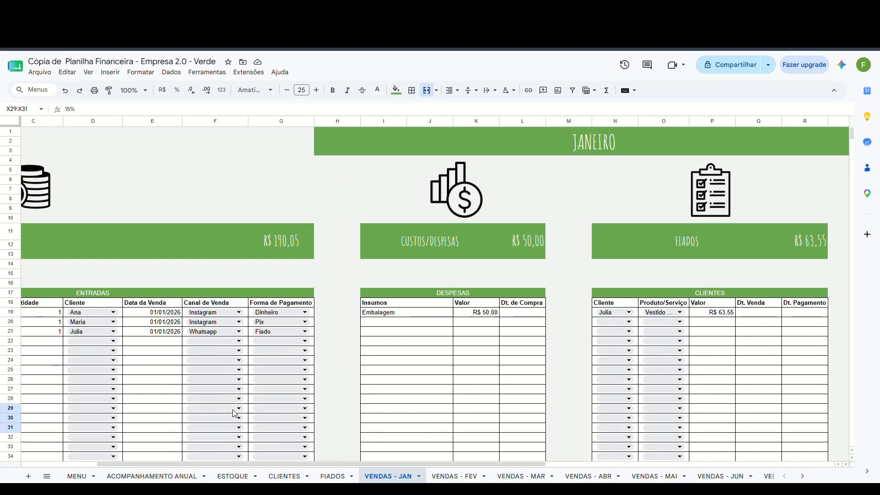
{"action": "left_click_drag", "start_coordinate": [281, 463], "coordinate": [219, 463]}
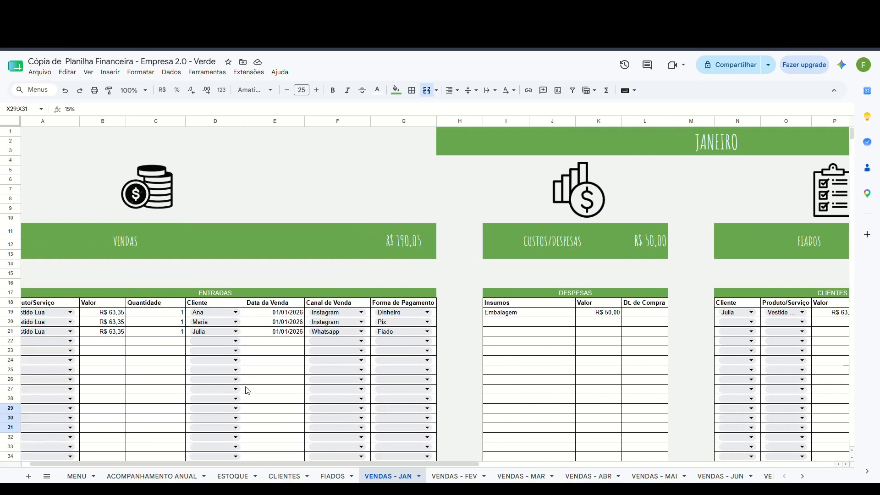
{"action": "left_click", "coordinate": [287, 477]}
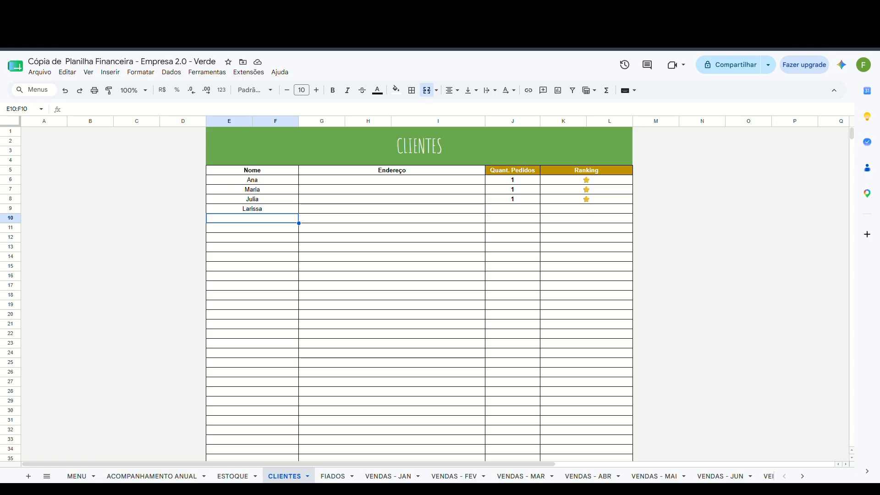
On the ACOMPANHAMENTO ANUAL sheet, choose Vestido Lua as the product in Visão 360º do produto
{"action": "left_click", "coordinate": [149, 478]}
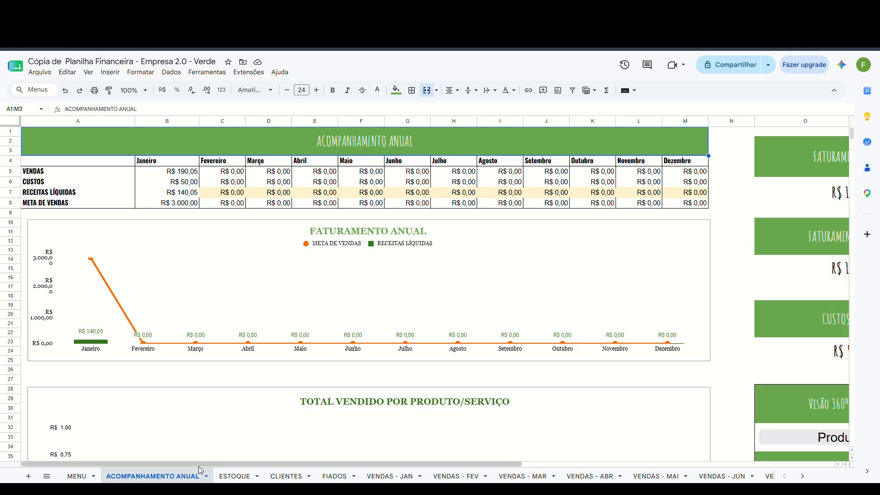
{"action": "left_click_drag", "start_coordinate": [199, 465], "coordinate": [197, 463]}
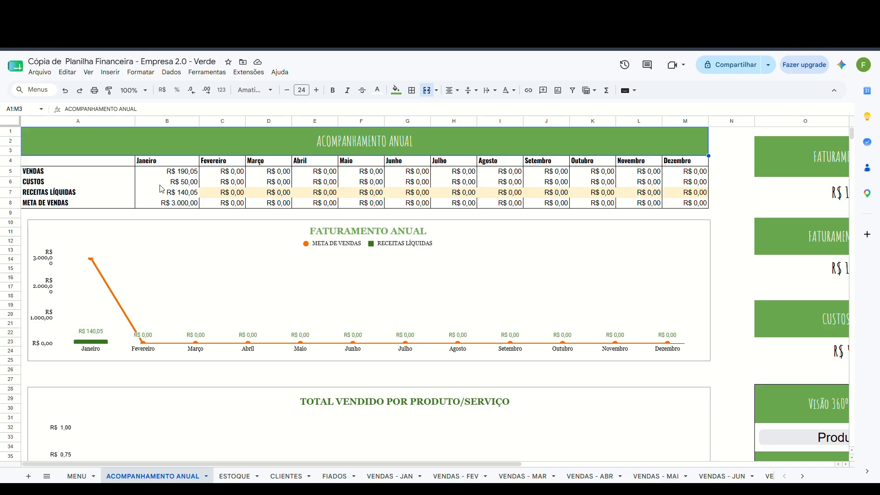
{"action": "left_click_drag", "start_coordinate": [218, 464], "coordinate": [373, 462]}
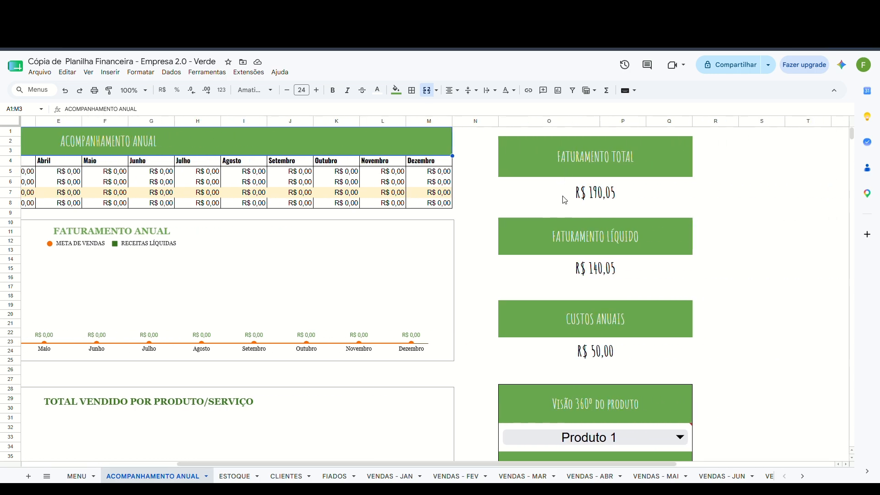
{"action": "scroll", "coordinate": [587, 271], "scroll_direction": "down", "scroll_amount": 3}
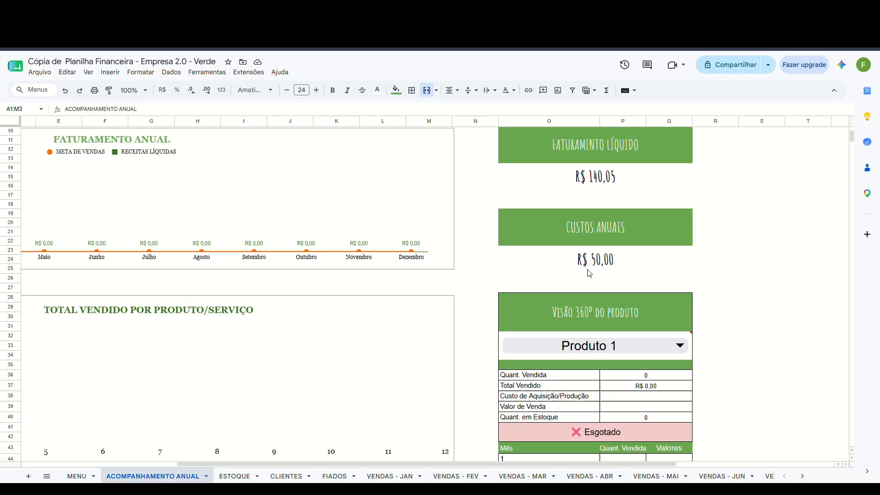
{"action": "scroll", "coordinate": [589, 273], "scroll_direction": "down", "scroll_amount": 3}
{"action": "double_click", "coordinate": [614, 258]}
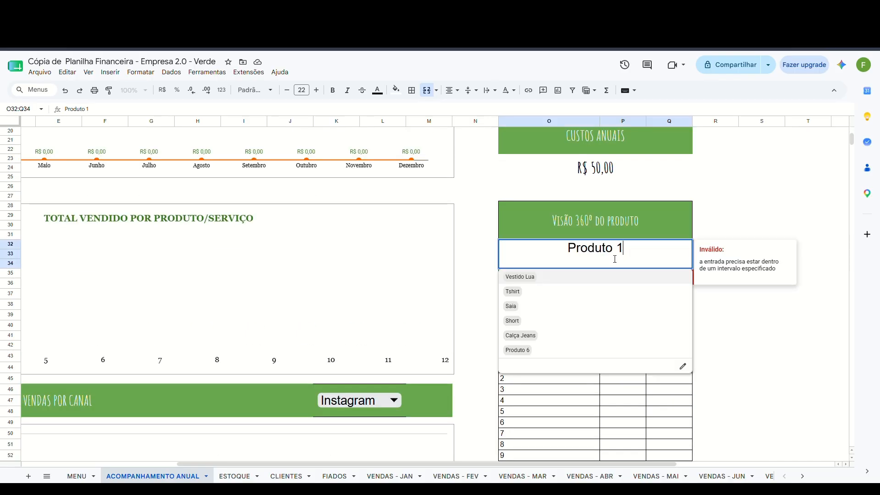
{"action": "left_click", "coordinate": [544, 278]}
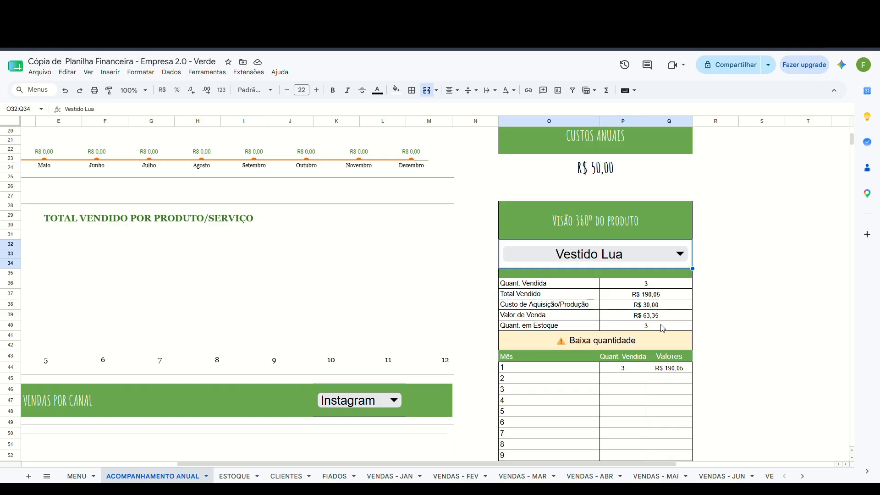
{"action": "scroll", "coordinate": [655, 329], "scroll_direction": "down", "scroll_amount": 1}
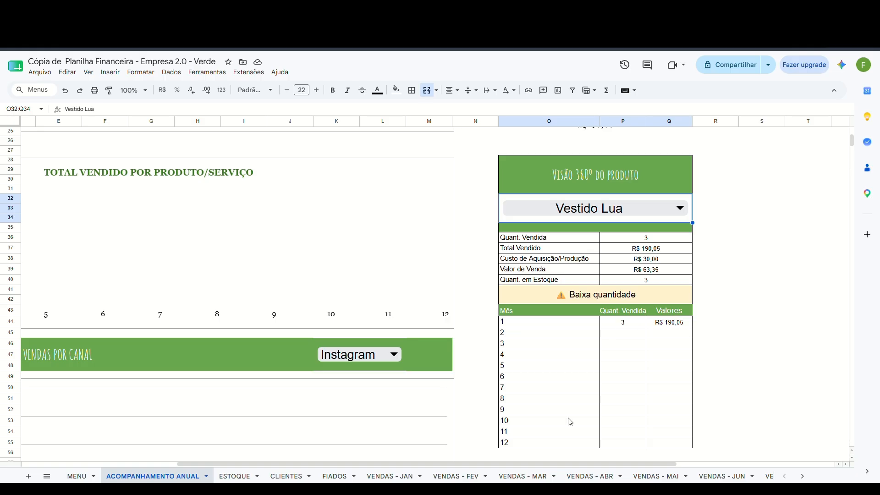
Set the channel in Acompanhamento de Vendas por Canal to Whatsapp
{"action": "left_click_drag", "start_coordinate": [448, 462], "coordinate": [284, 448]}
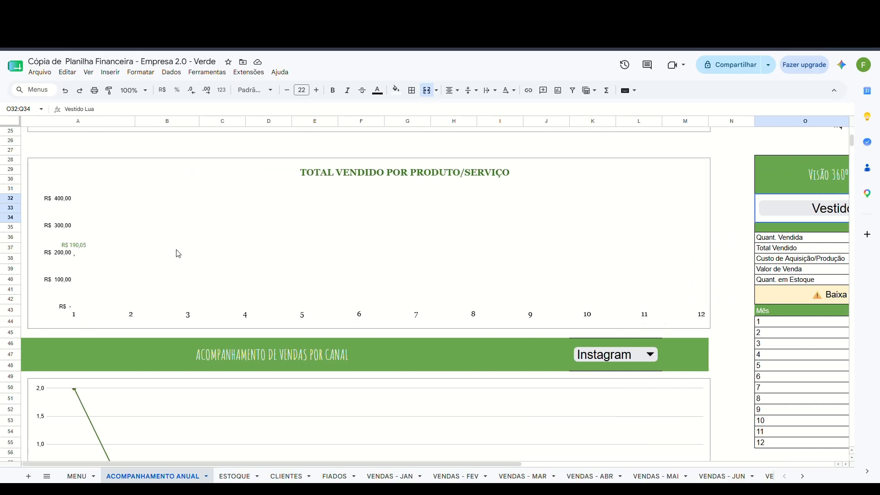
{"action": "scroll", "coordinate": [412, 248], "scroll_direction": "down", "scroll_amount": 5}
{"action": "scroll", "coordinate": [425, 255], "scroll_direction": "up", "scroll_amount": 1}
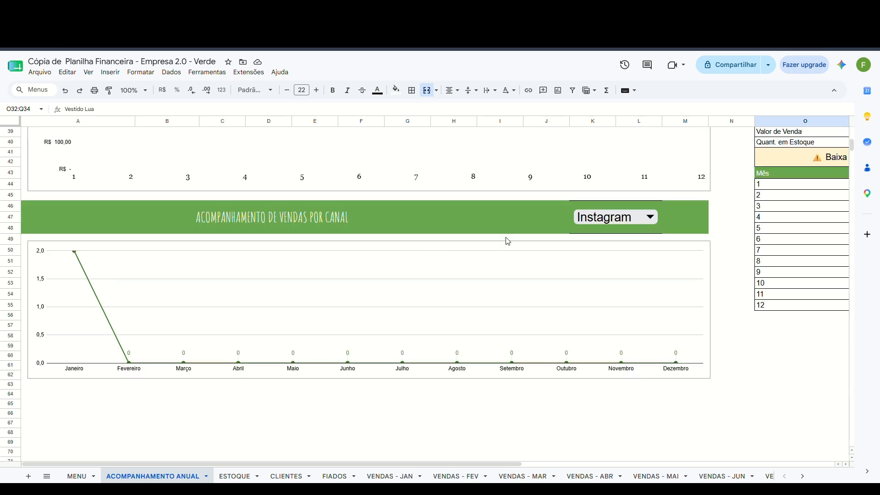
{"action": "left_click", "coordinate": [592, 219]}
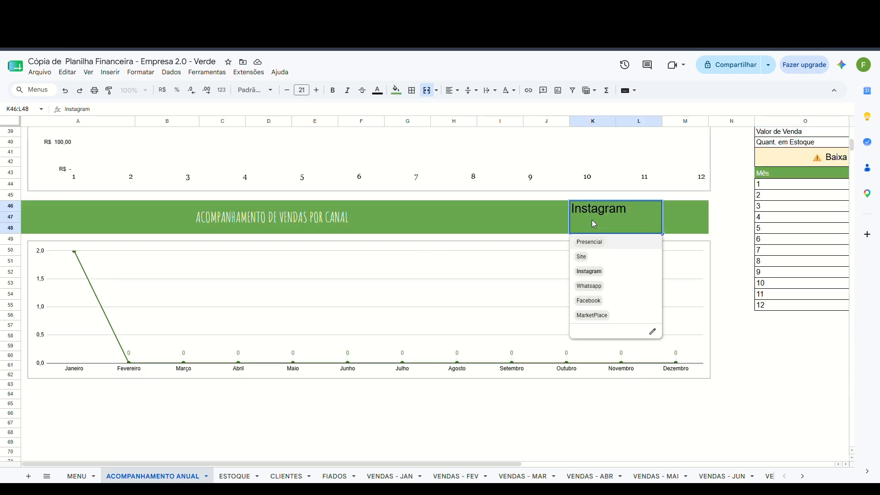
{"action": "left_click", "coordinate": [598, 273]}
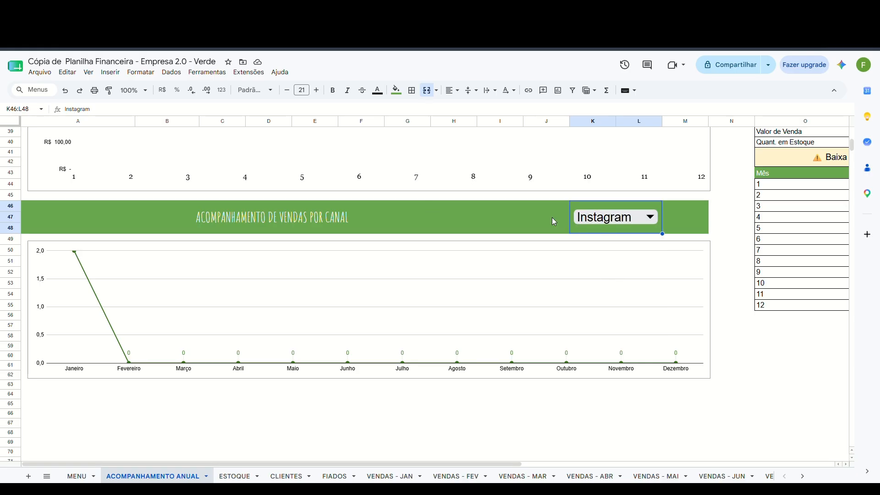
{"action": "left_click", "coordinate": [586, 217]}
{"action": "left_click", "coordinate": [595, 286]}
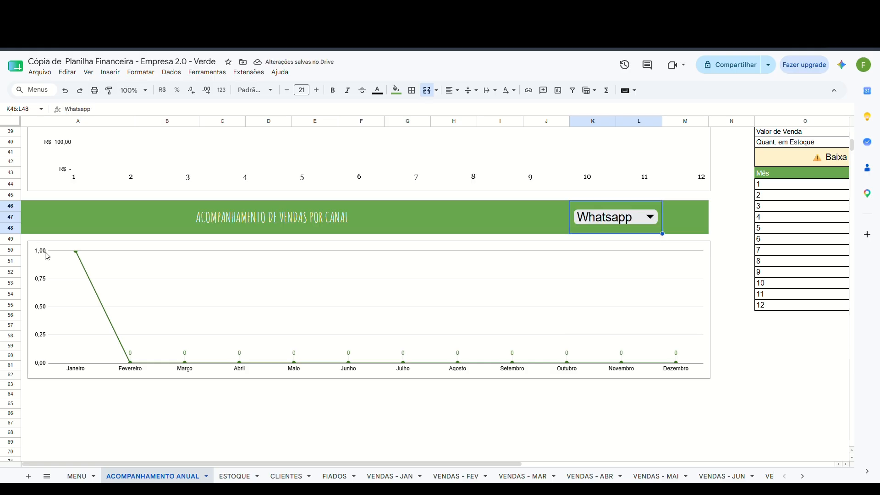
Start the first FIADOS entry with the first listed client, sale date 01/01/2026 and expected payment date 02/02/2026
{"action": "left_click", "coordinate": [334, 475]}
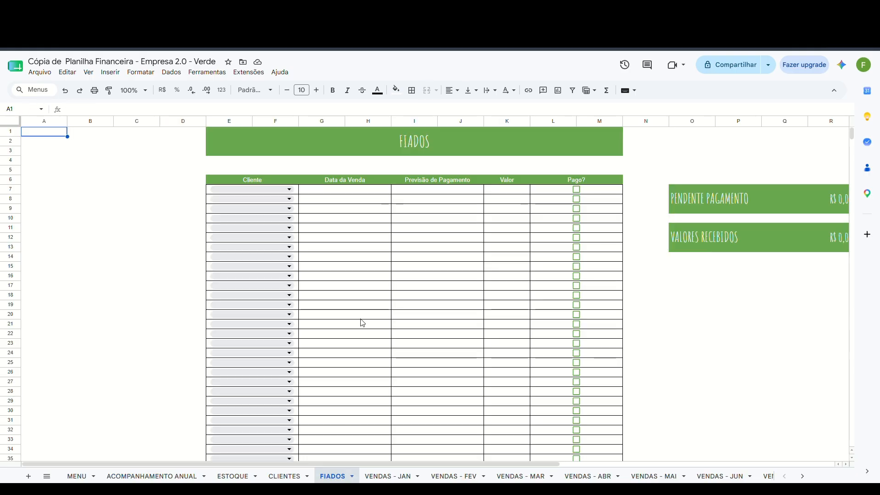
{"action": "left_click", "coordinate": [251, 189]}
{"action": "left_click", "coordinate": [243, 204]}
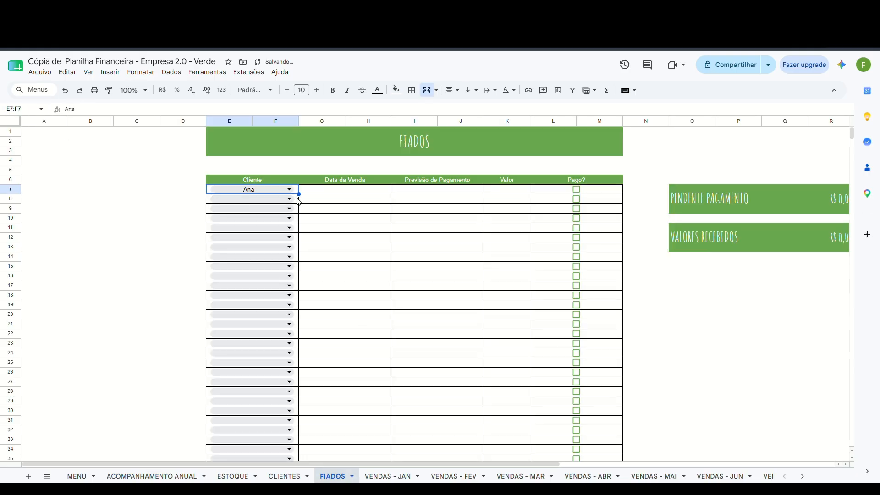
{"action": "left_click", "coordinate": [344, 192]}
{"action": "type", "text": "01/01/2026"}
{"action": "key", "text": "Tab"}
{"action": "type", "text": "02/"}
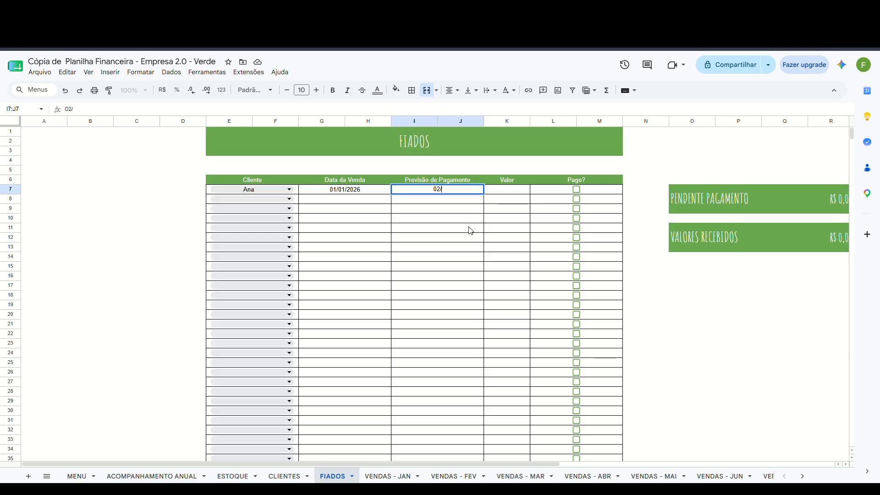
{"action": "type", "text": "02"}
{"action": "key", "text": "Return"}
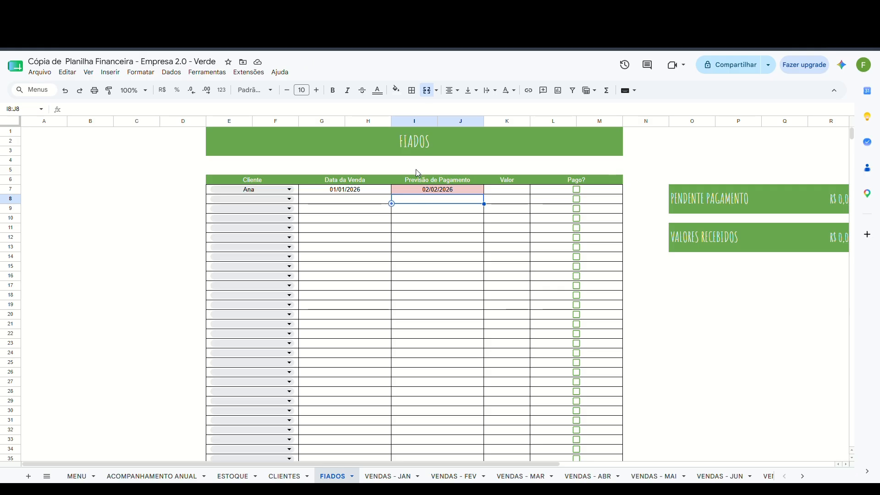
Set the first credit sale's Valor to 60 and mark it as paid
{"action": "left_click", "coordinate": [504, 190]}
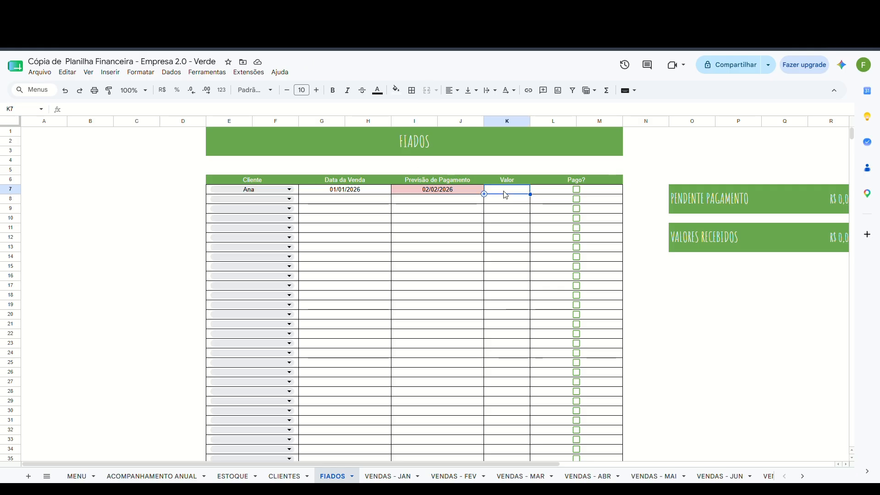
{"action": "type", "text": "60"}
{"action": "key", "text": "Return"}
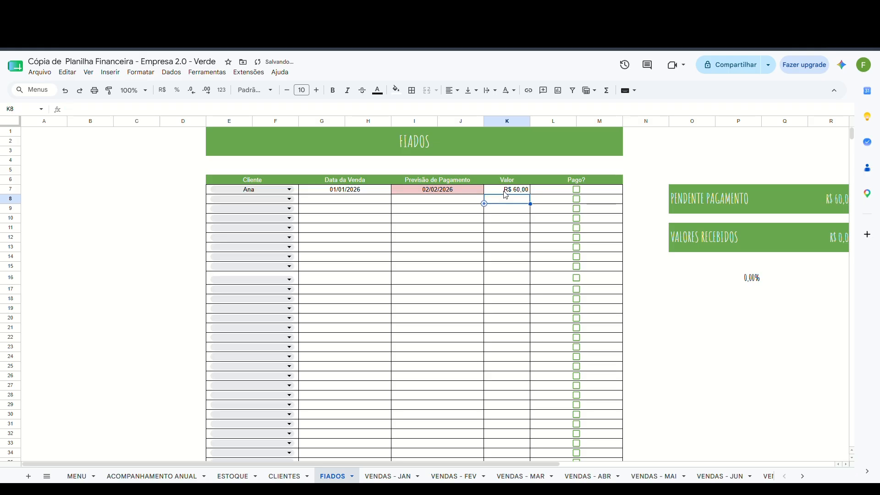
{"action": "scroll", "coordinate": [446, 467], "scroll_direction": "right", "scroll_amount": 1}
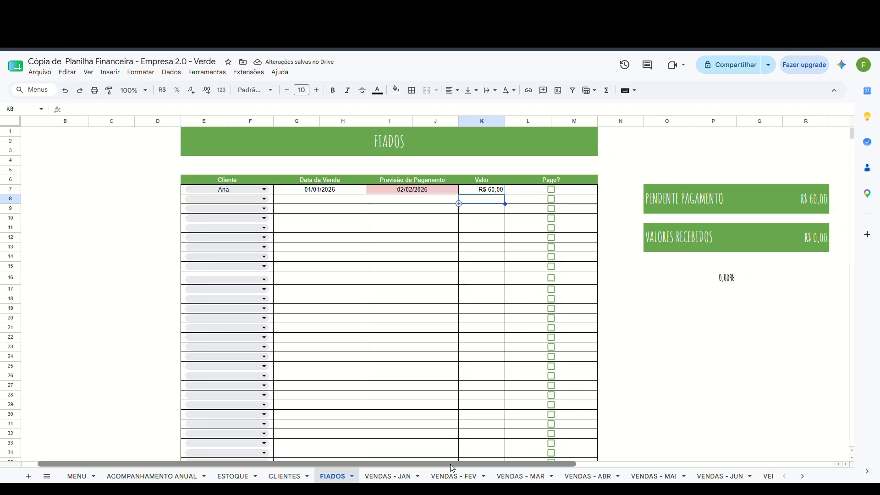
{"action": "scroll", "coordinate": [447, 467], "scroll_direction": "right", "scroll_amount": 3}
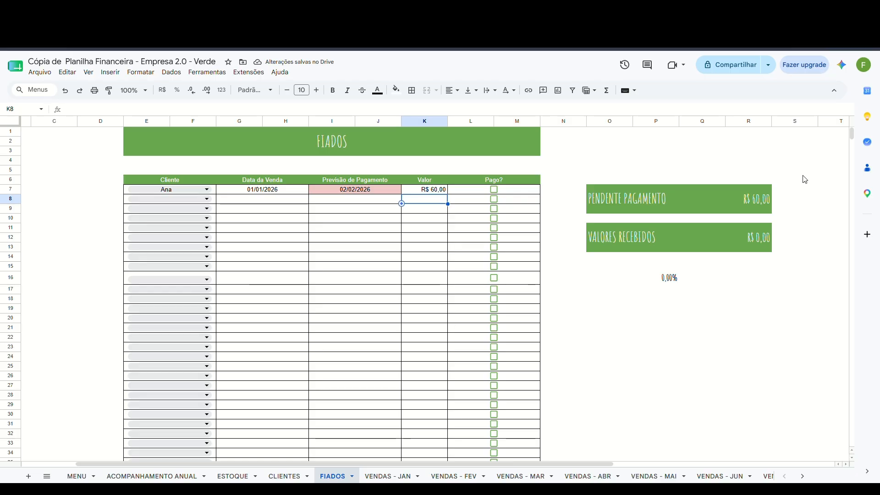
{"action": "left_click", "coordinate": [493, 189]}
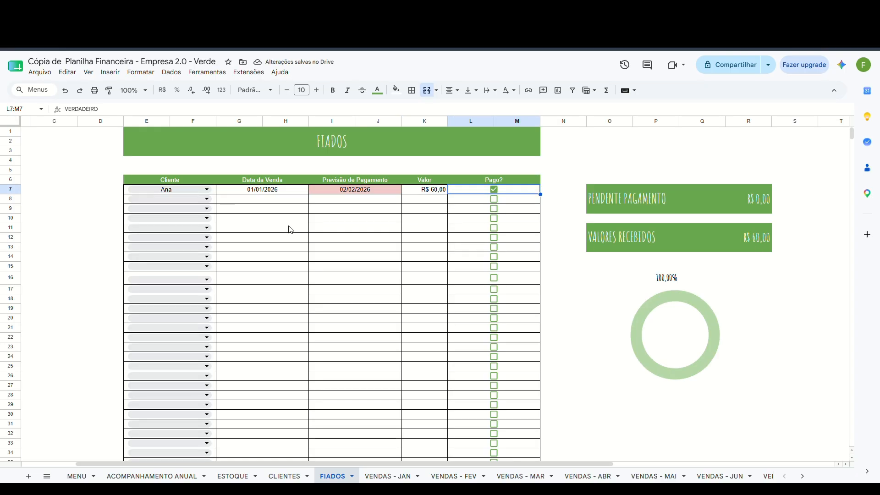
Add a second credit sale in the next FIADOS row for the same client with a Valor of 50
{"action": "left_click", "coordinate": [207, 199]}
{"action": "left_click", "coordinate": [163, 216]}
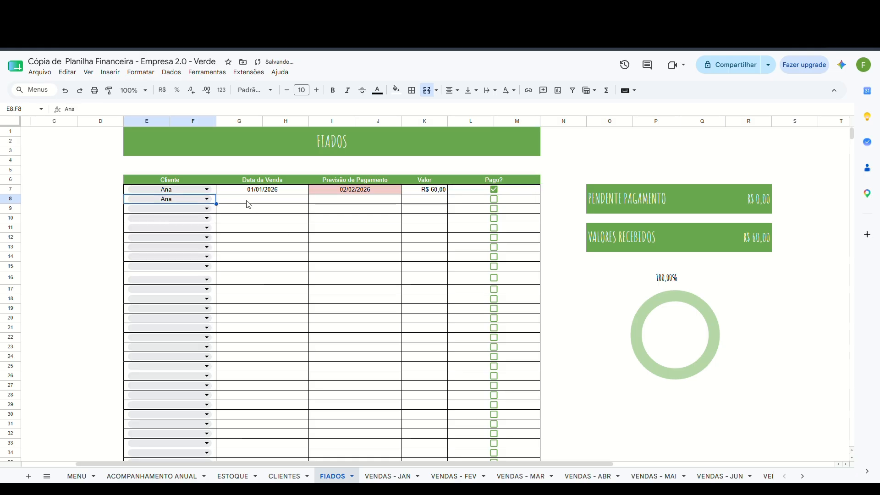
{"action": "left_click", "coordinate": [435, 202]}
{"action": "type", "text": "50"}
{"action": "key", "text": "Return"}
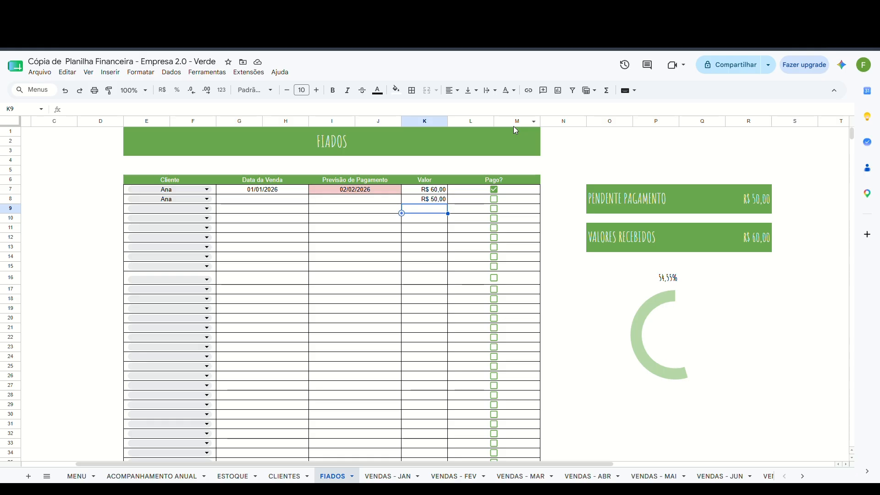
Review the sales, expenses and credit sales tables on the VENDAS - JAN sheet
{"action": "left_click", "coordinate": [388, 476]}
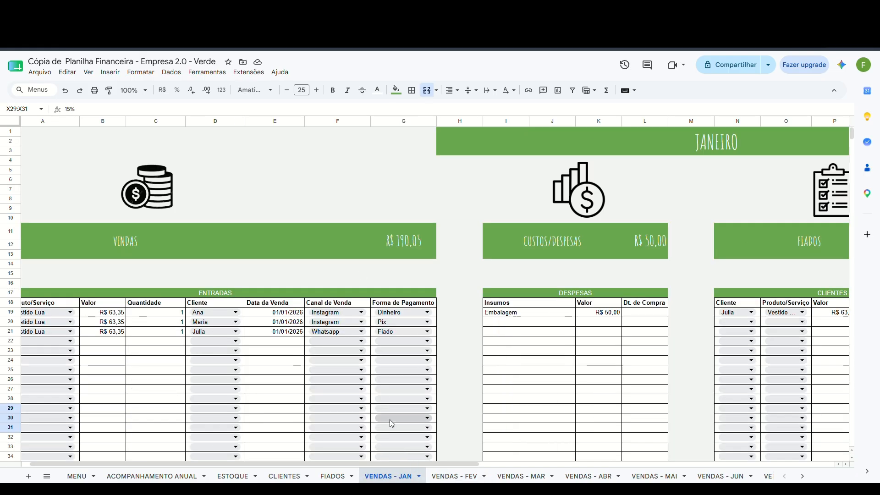
{"action": "left_click_drag", "start_coordinate": [410, 463], "coordinate": [583, 447]}
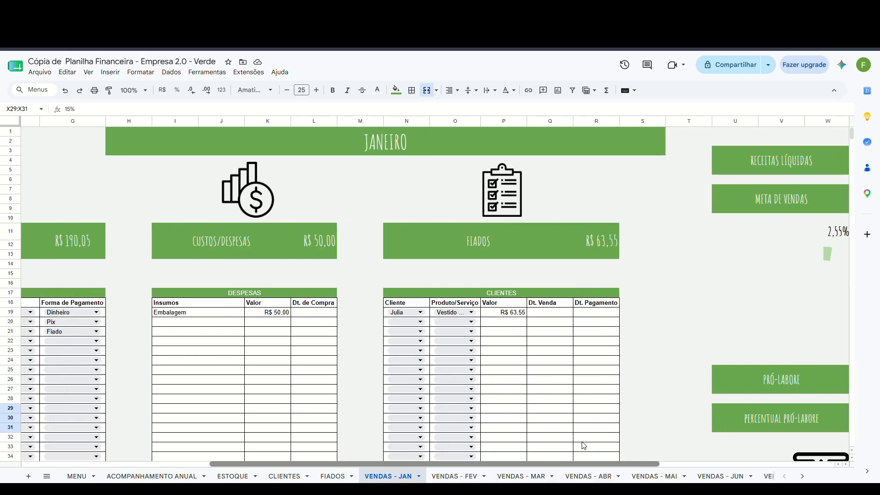
{"action": "left_click_drag", "start_coordinate": [339, 464], "coordinate": [179, 456]}
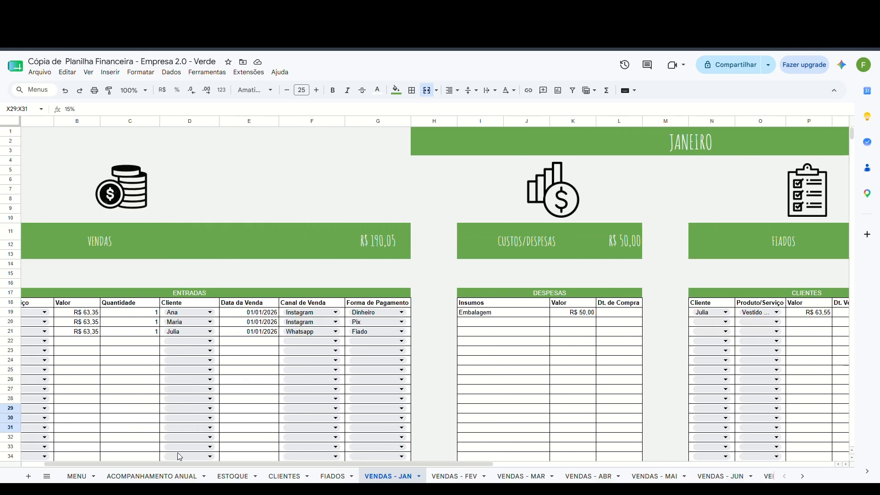